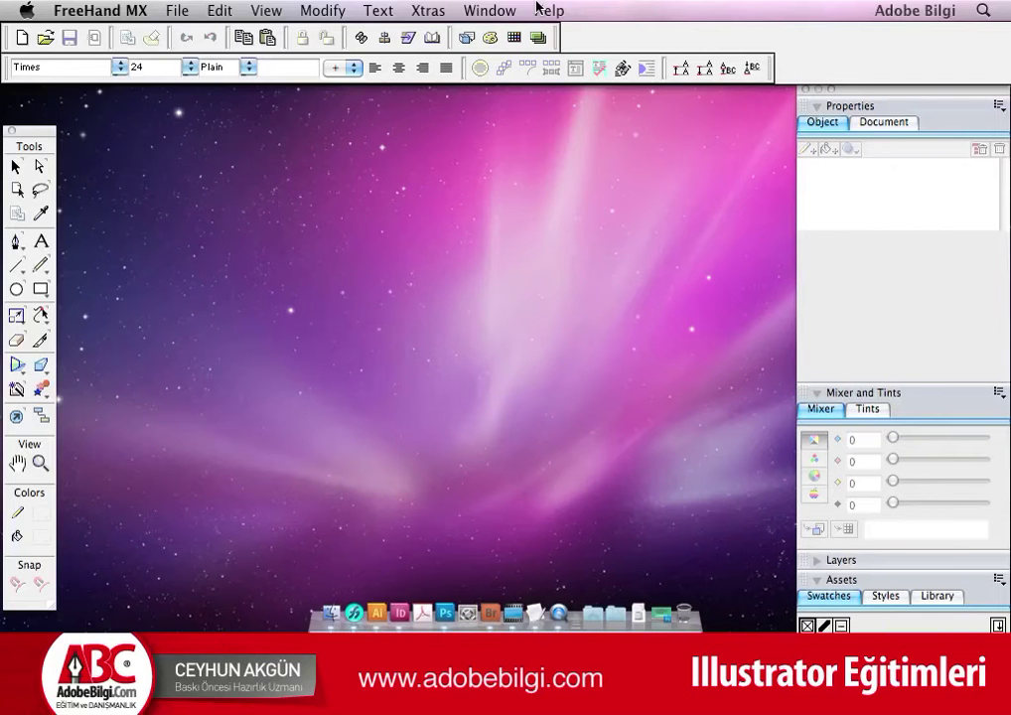
- Create a blank A4 FreeHand MX document, review its page size and bleed, then hide FreeHand MX
left_click(175, 10)
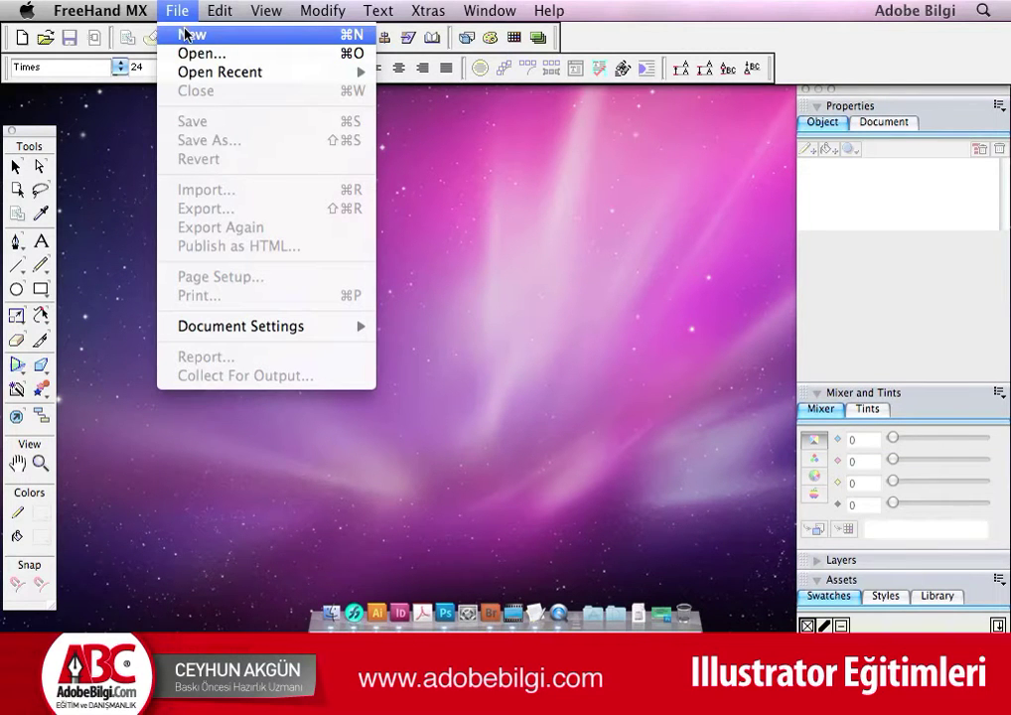
left_click(187, 36)
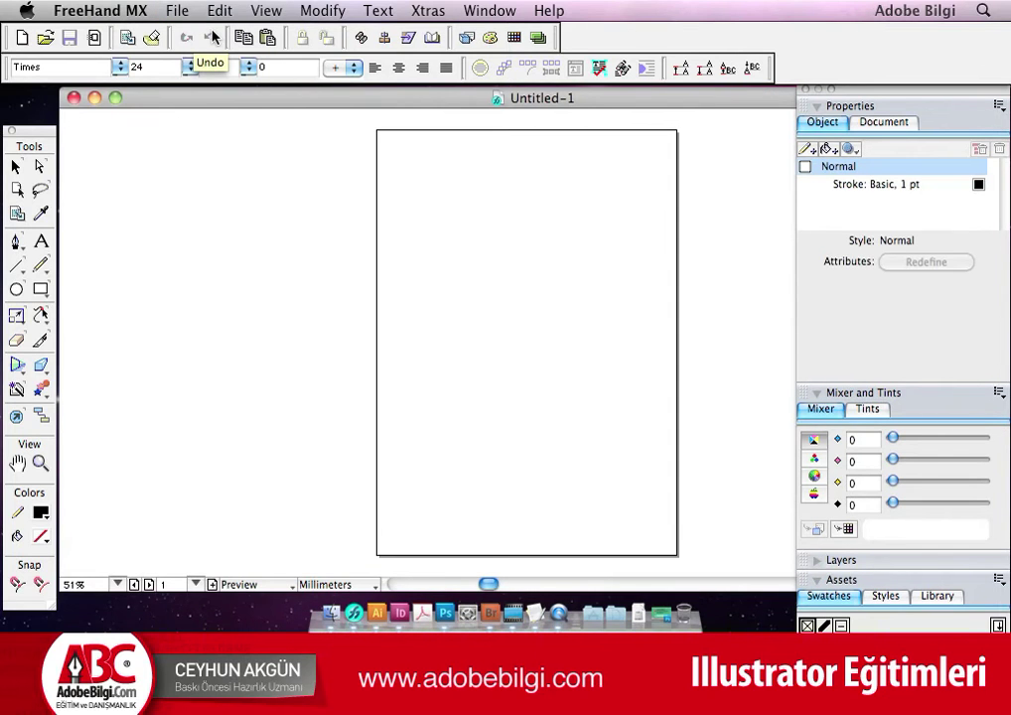
left_click(884, 123)
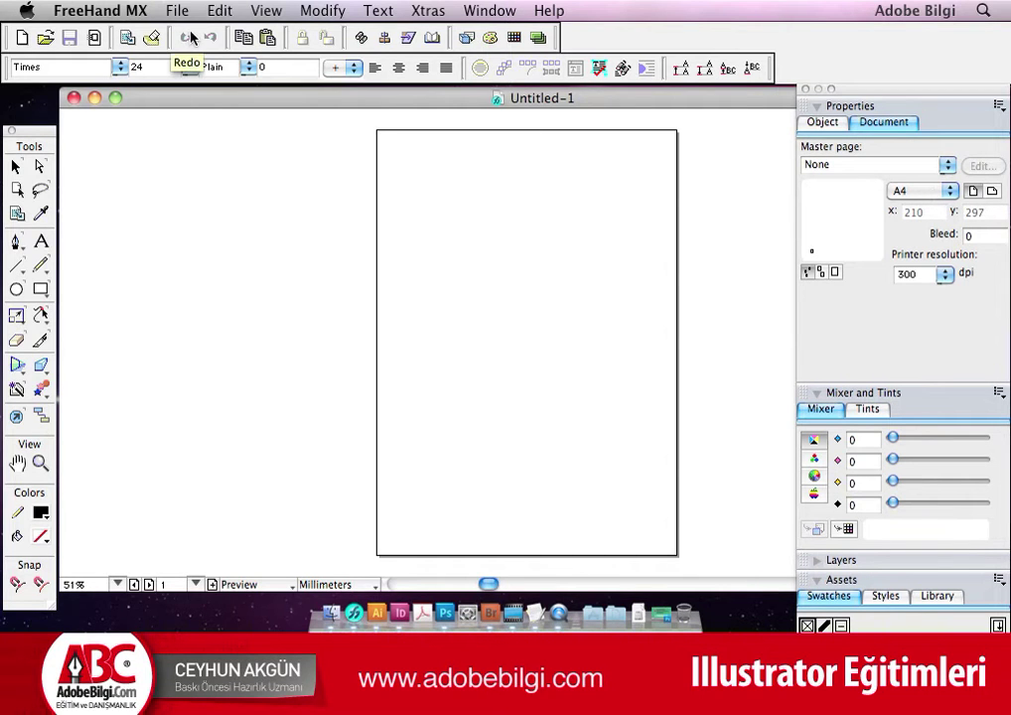
left_click(96, 11)
left_click(111, 126)
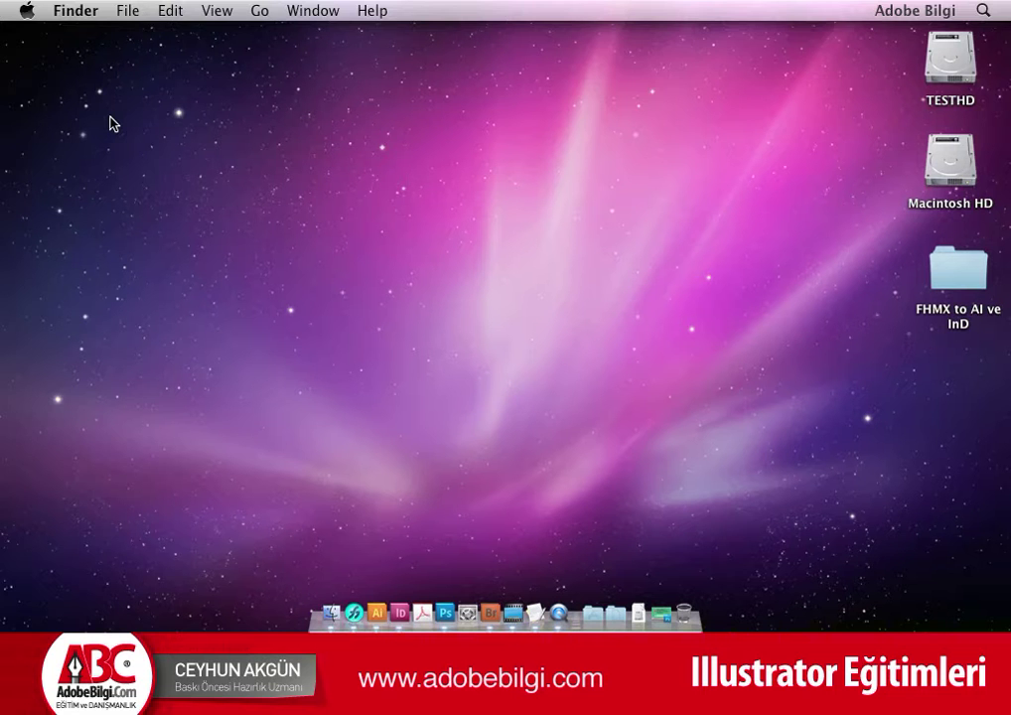
- Launch InDesign CS5.5 from the Dock and wait for its Welcome screen
left_click(399, 613)
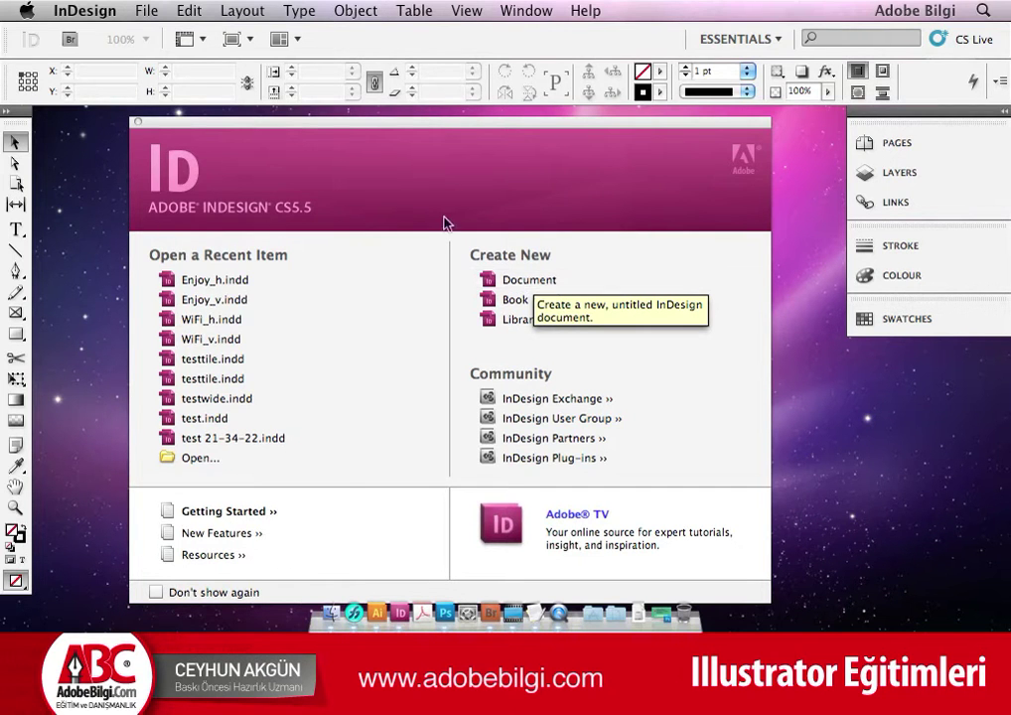
left_click(142, 11)
mouse_move(162, 35)
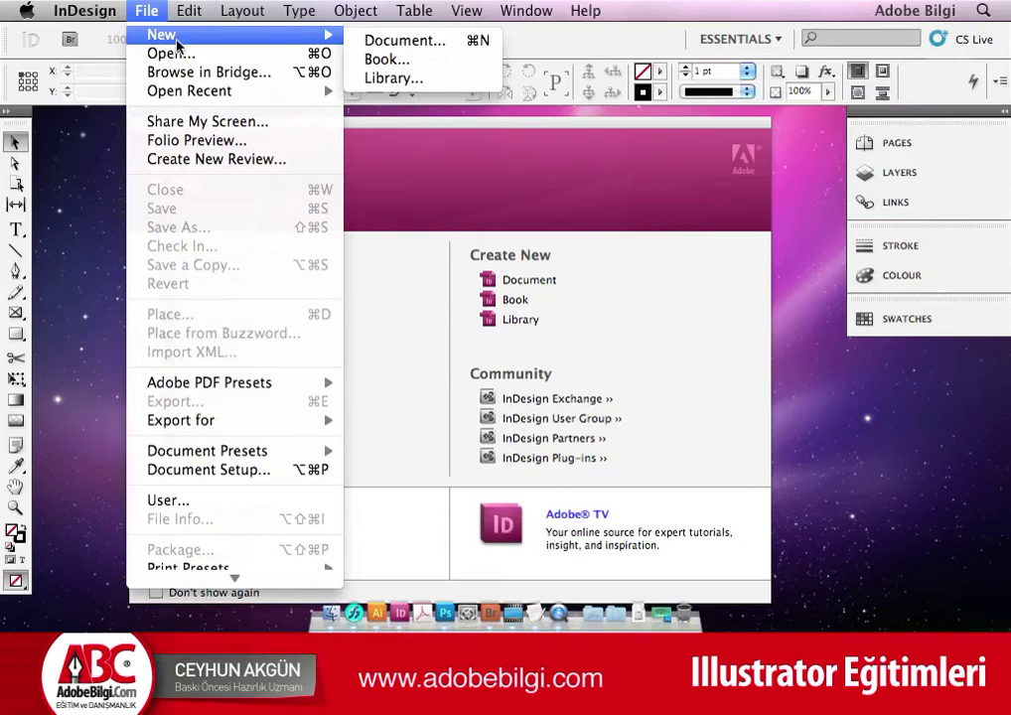
- Start a new InDesign document of 10 pages, keeping Facing Pages on and A4 size
left_click(453, 43)
mouse_move(650, 266)
left_mouse_down()
mouse_move(531, 238)
mouse_move(408, 183)
left_mouse_up()
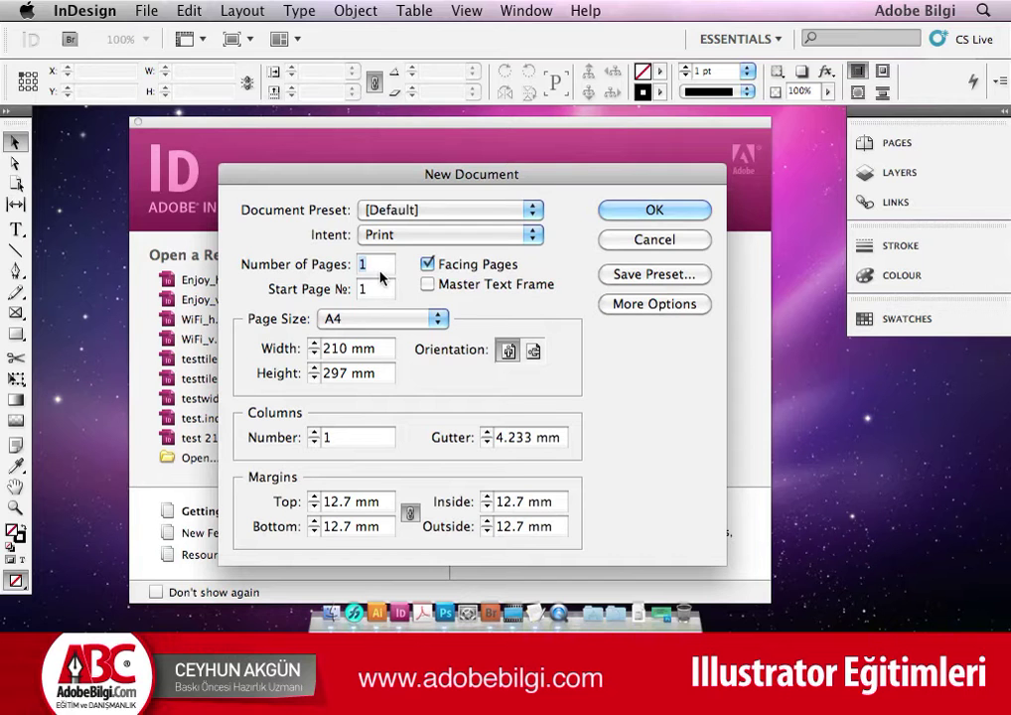
type("10")
left_click(445, 266)
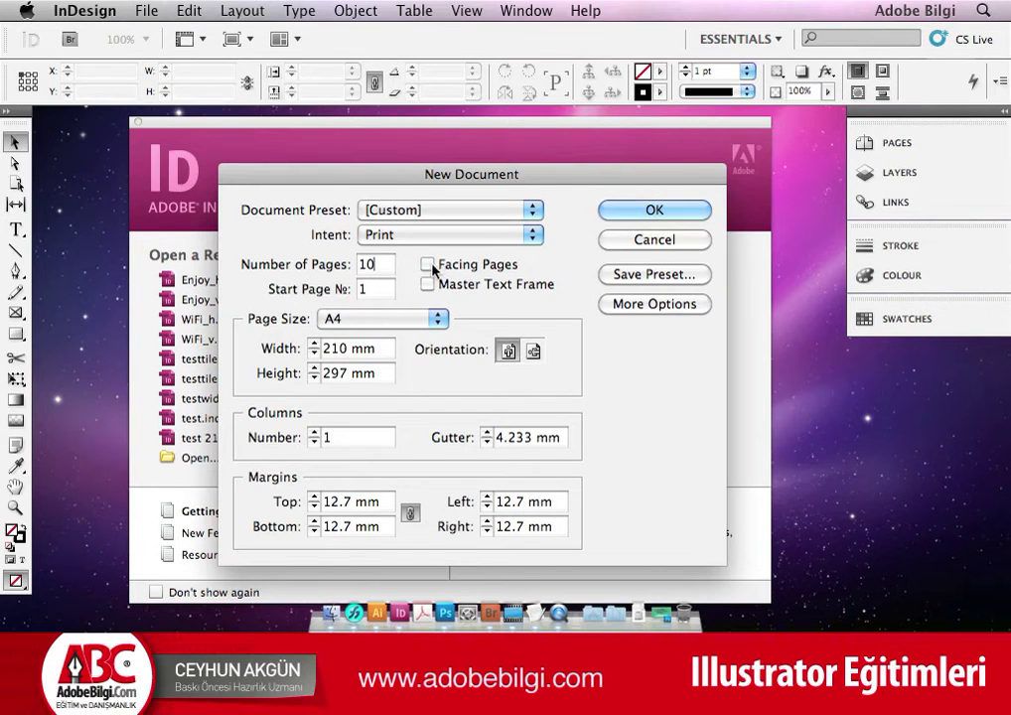
left_click(449, 267)
left_click(460, 270)
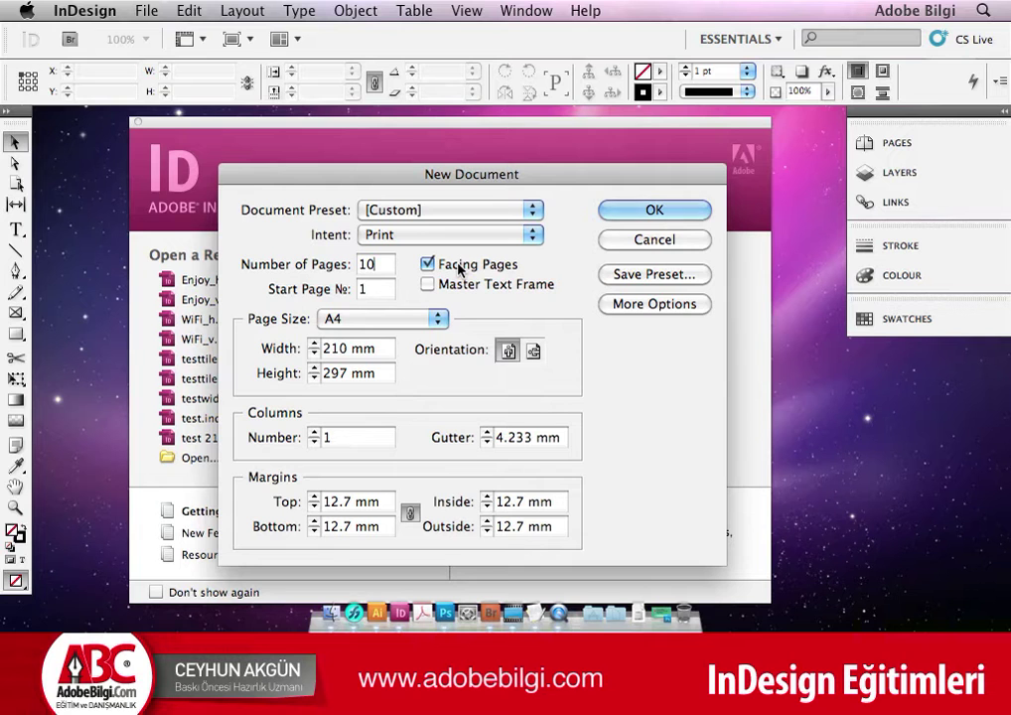
left_click(459, 269)
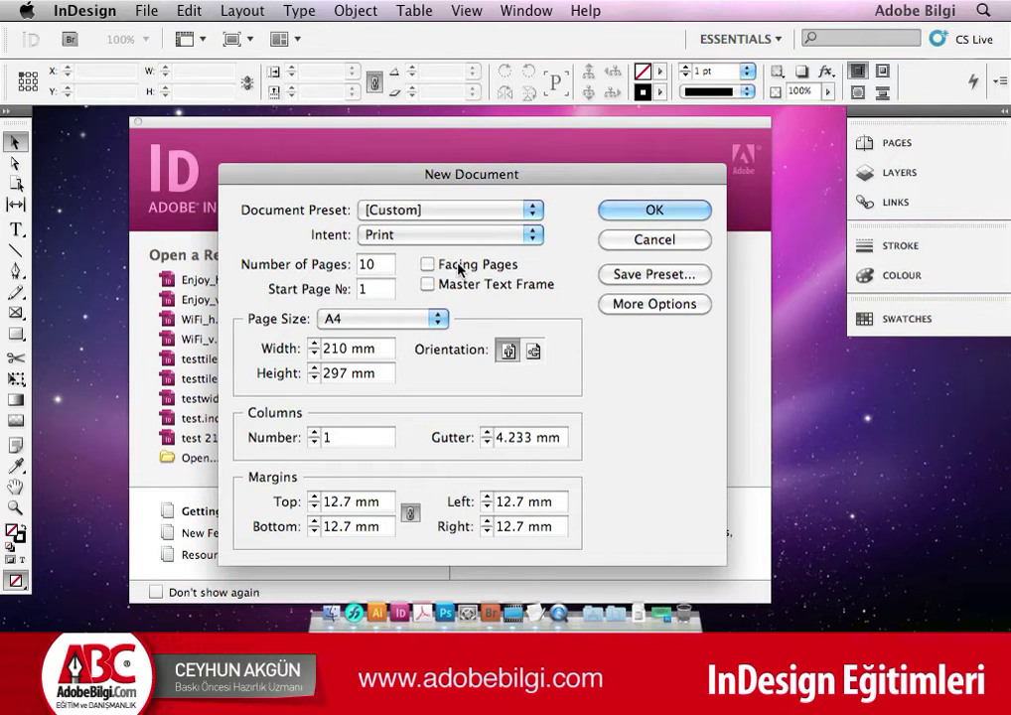
left_click(461, 268)
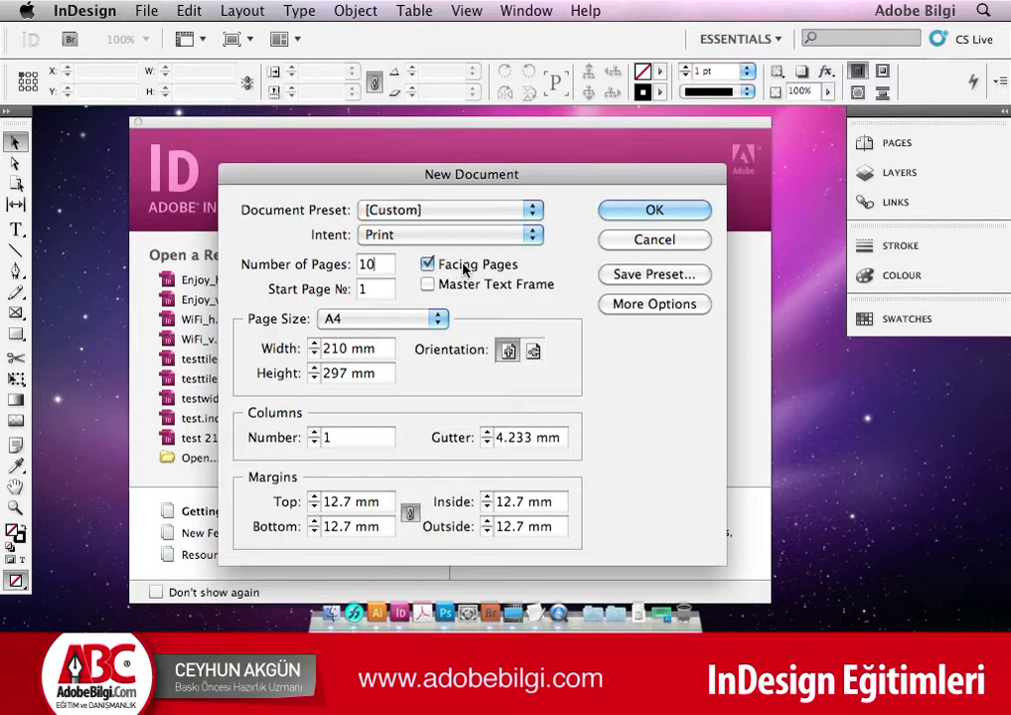
left_click(463, 268)
left_click(383, 319)
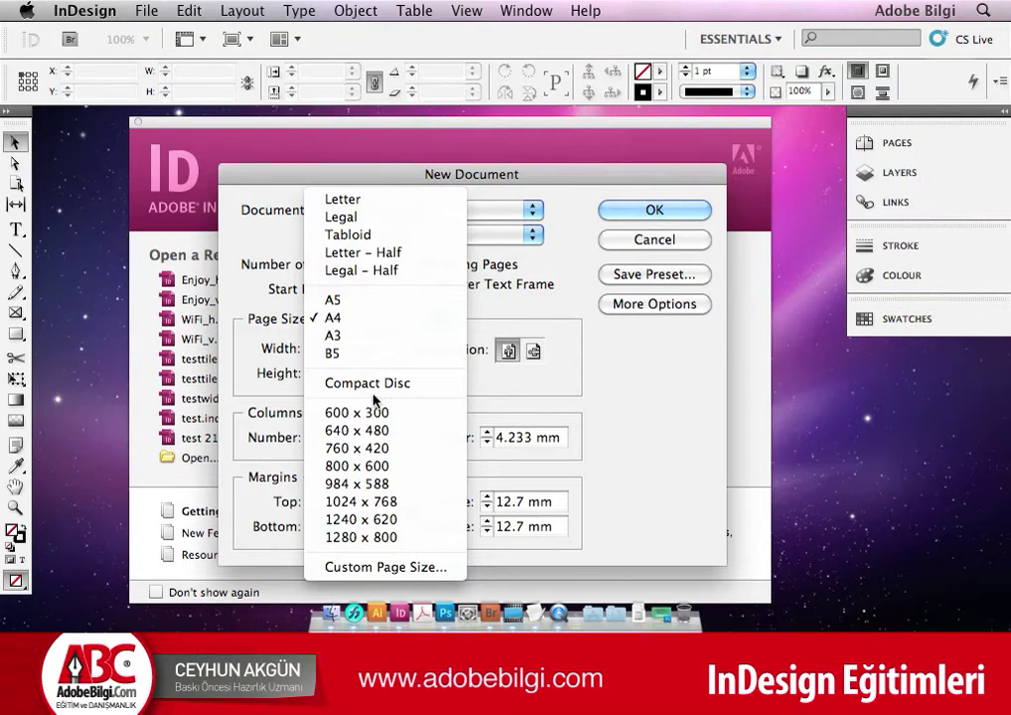
left_click(627, 380)
left_click(369, 350)
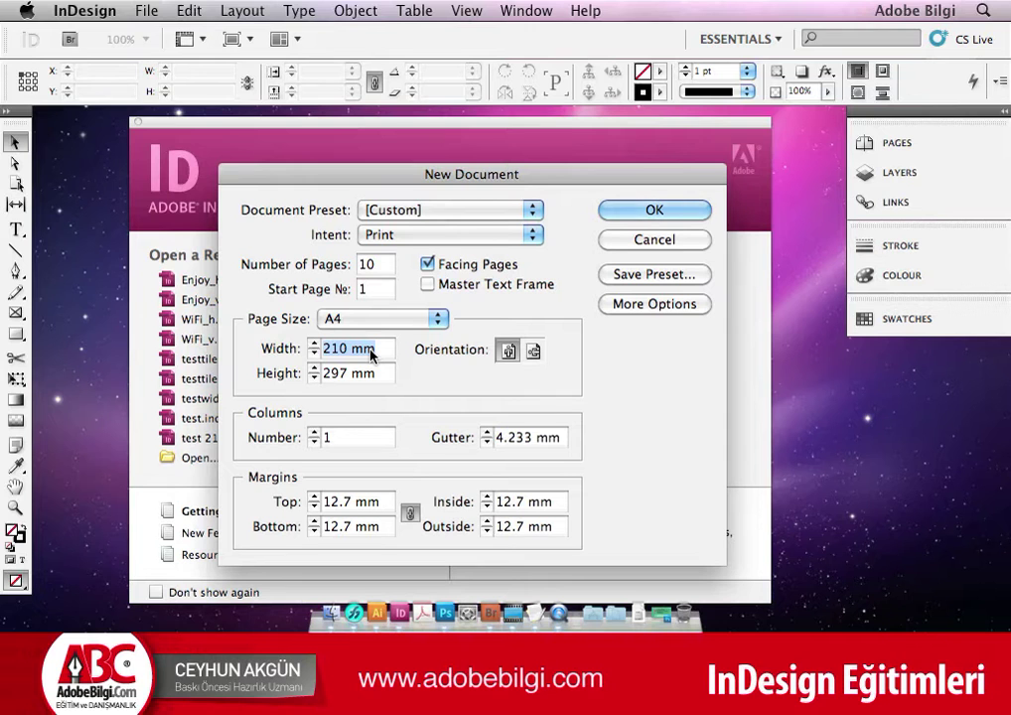
- Set the page size to 200 × 280 mm in portrait orientation
type("200")
key("Tab")
type("280")
key("Tab")
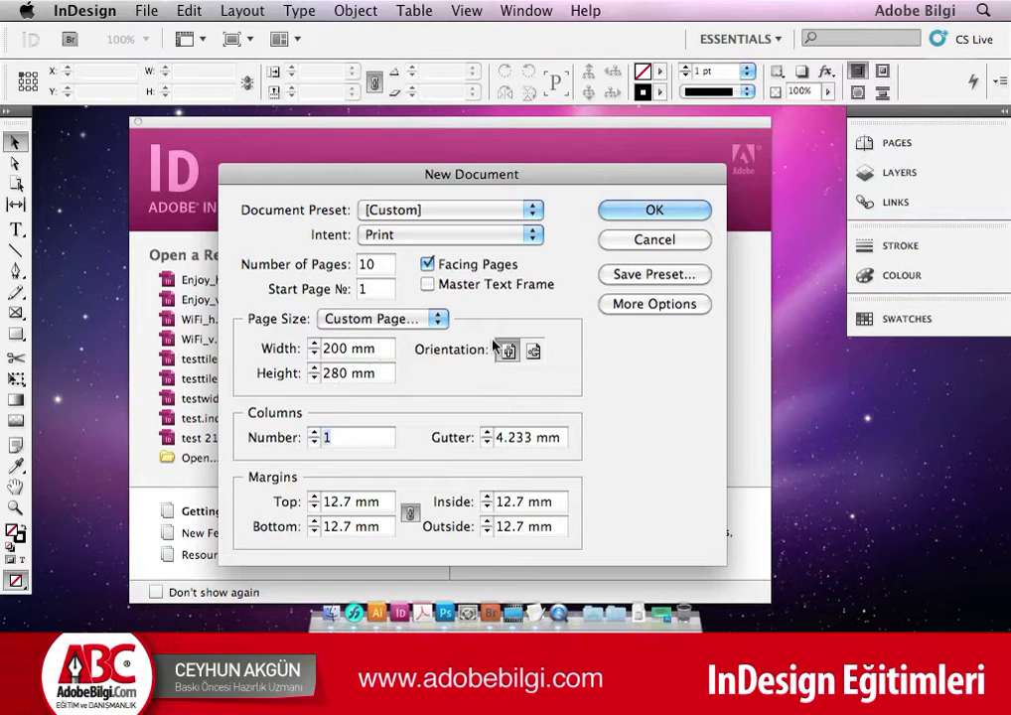
left_click(534, 351)
left_click(509, 351)
- Give the pages 2 columns with a 3 mm gutter
type("2")
key("Tab")
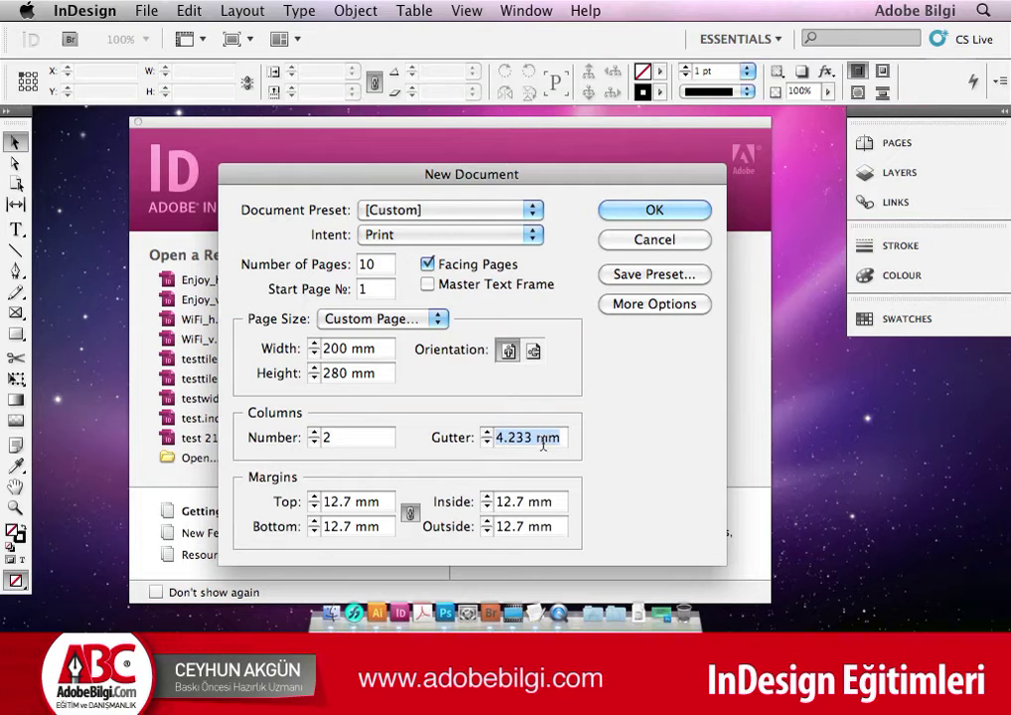
type("3")
left_click(344, 501)
- Set the margins to 20 mm, then unlink them and make the bottom margin 30 mm
triple_click(344, 501)
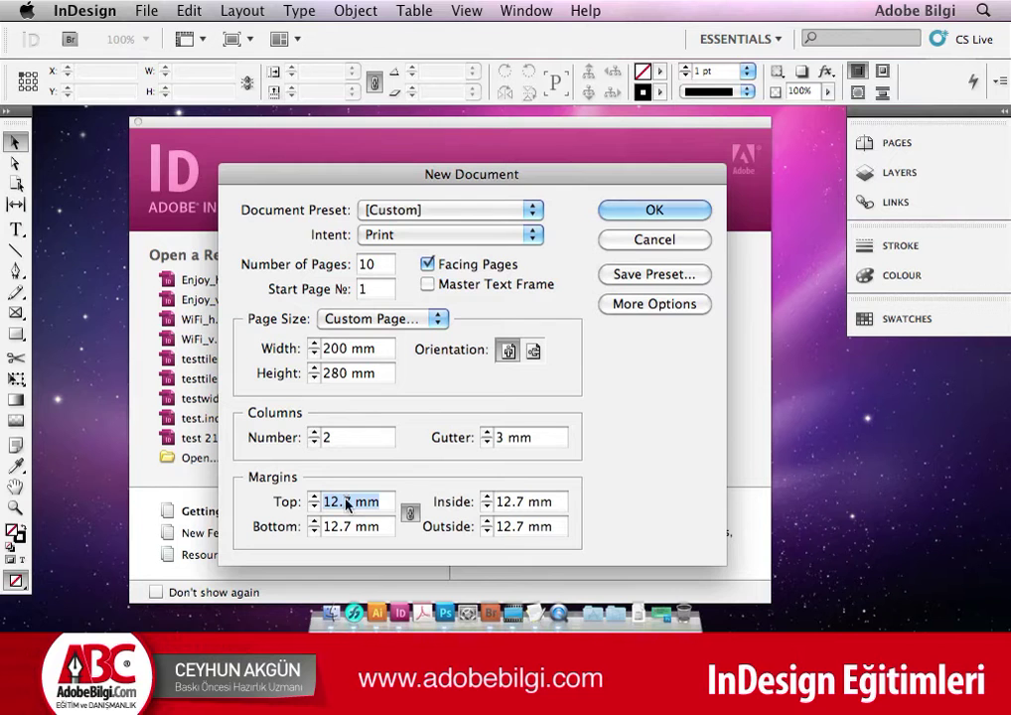
left_click_drag(406, 174, 399, 133)
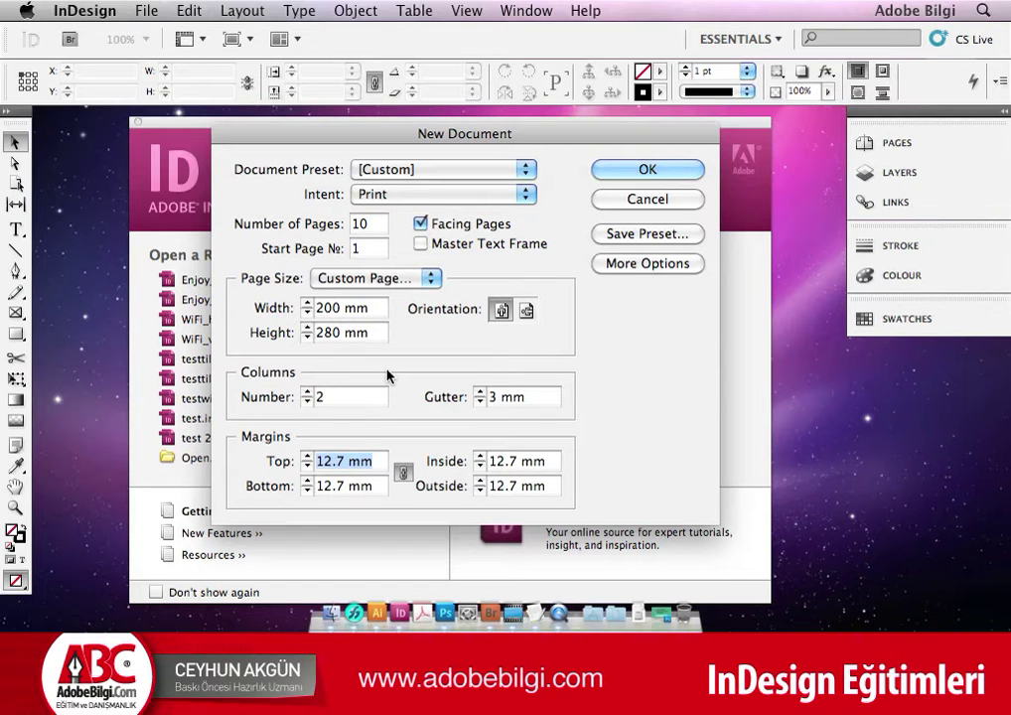
type("20")
key("Tab")
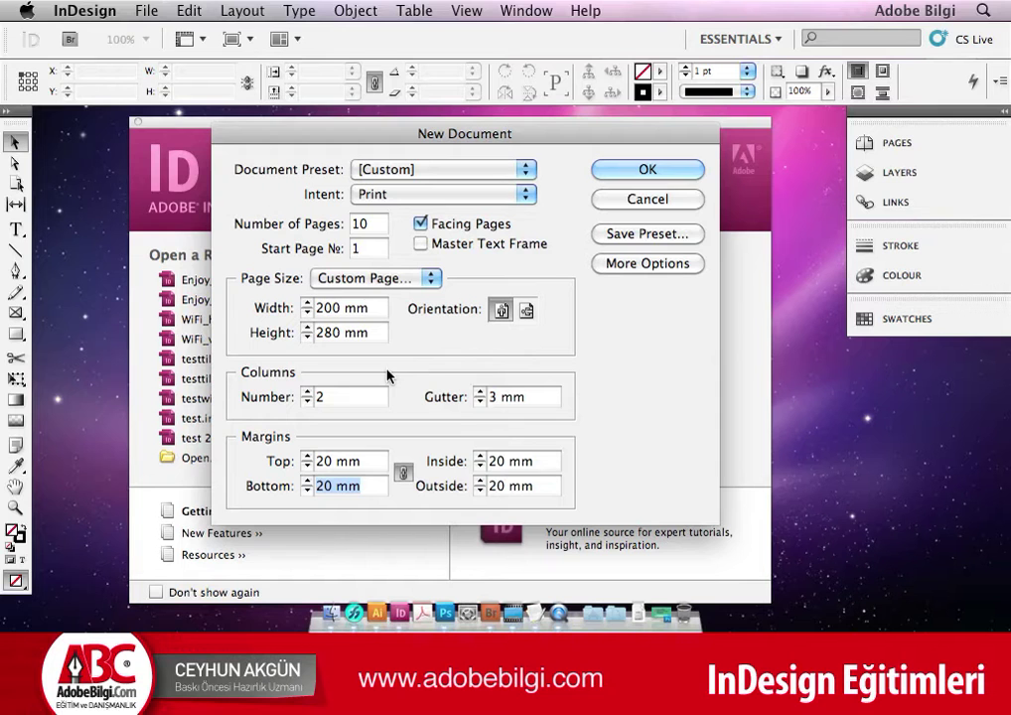
left_click(401, 474)
double_click(354, 487)
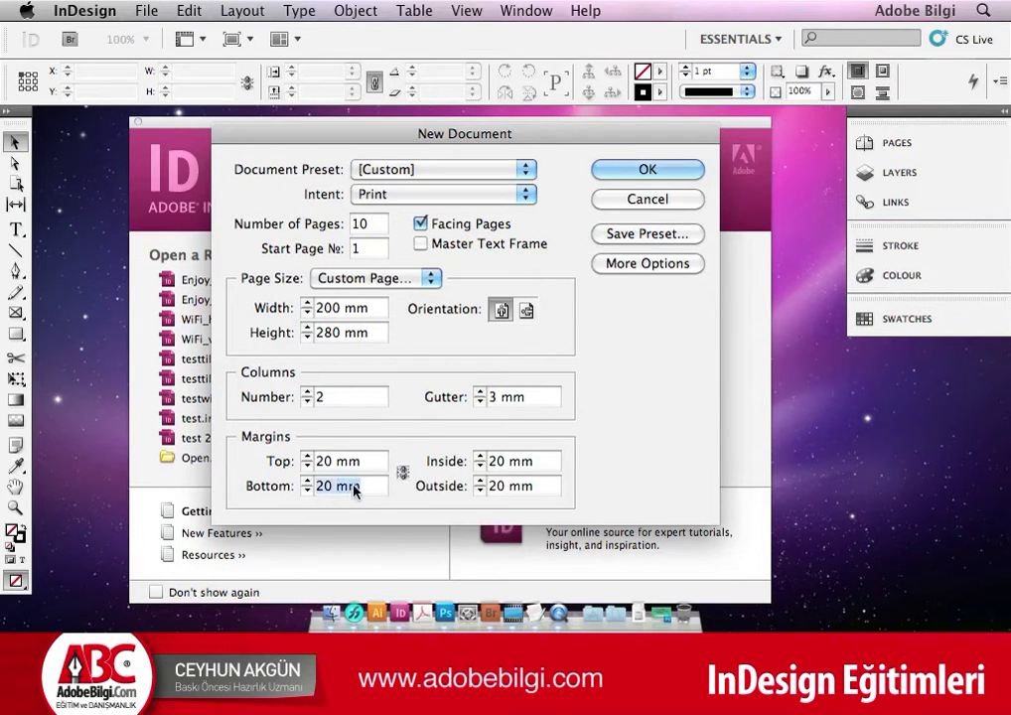
type("30")
key("Tab")
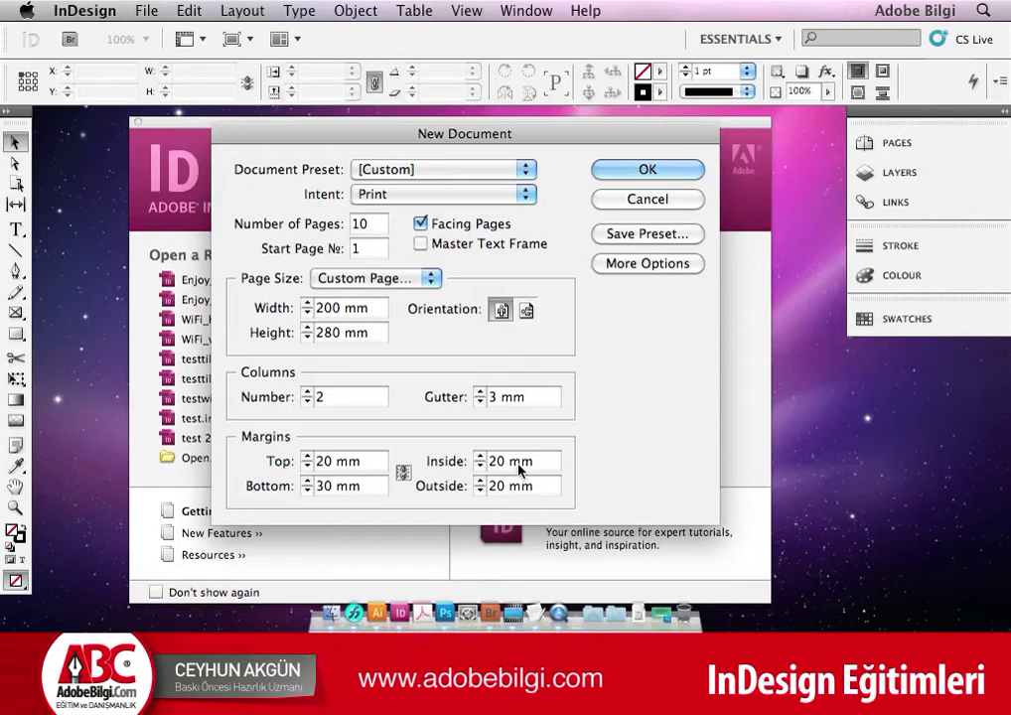
left_click(628, 264)
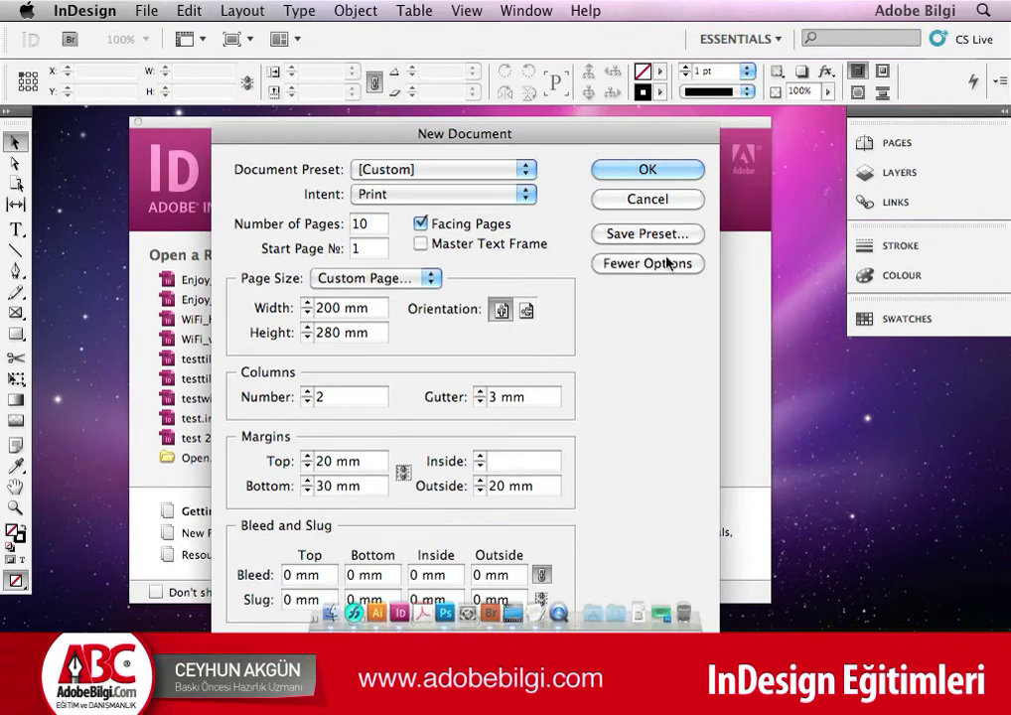
- Set a linked 5 mm bleed on all four sides and create the document
left_click_drag(509, 154, 495, 130)
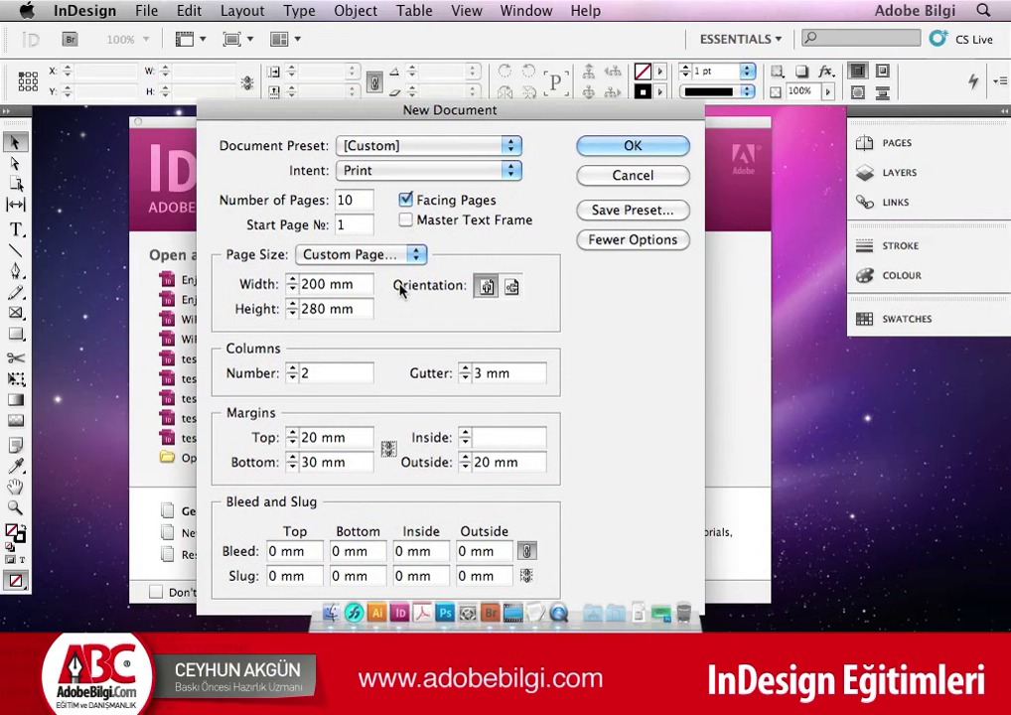
double_click(287, 552)
type("5")
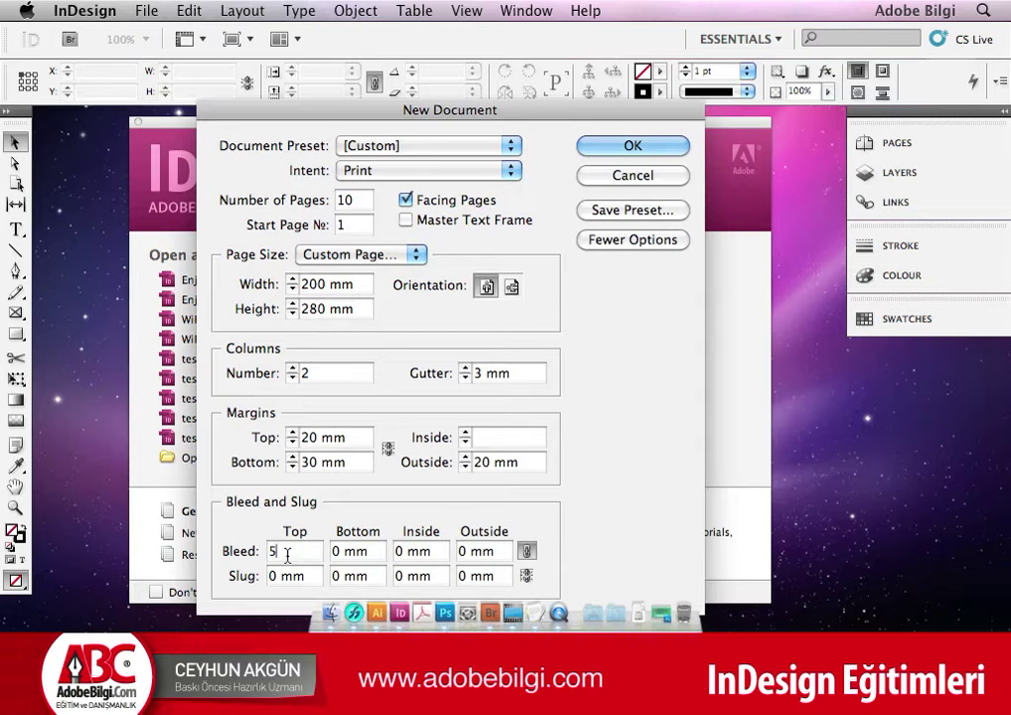
type("w")
key("Tab")
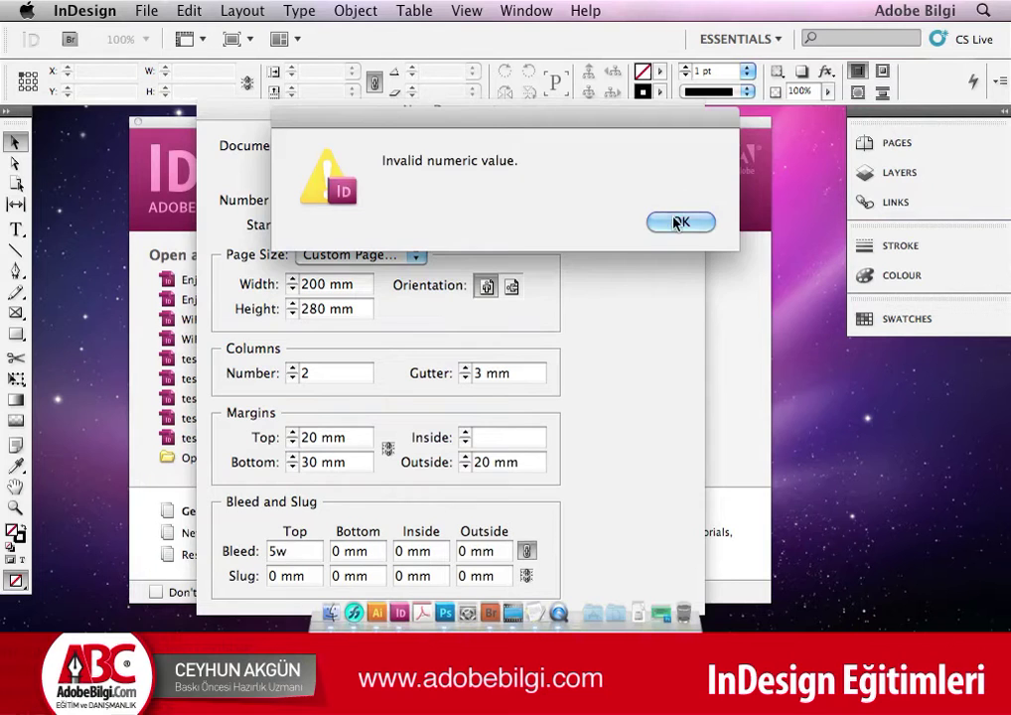
left_click(677, 220)
type("5")
key("Tab")
left_click(525, 550)
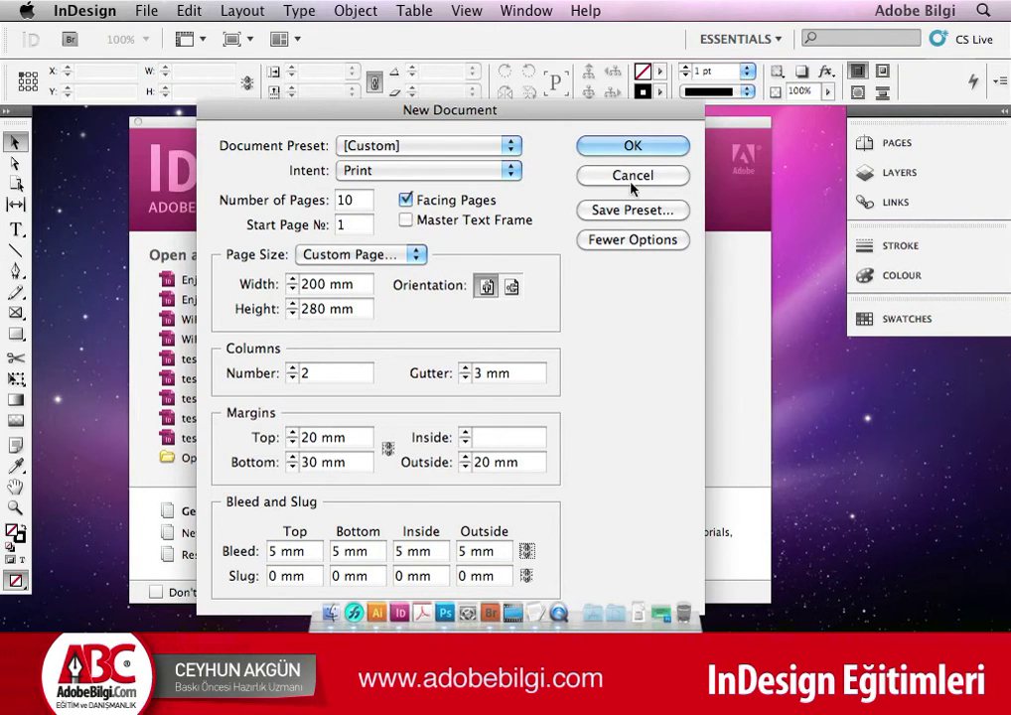
left_click(629, 147)
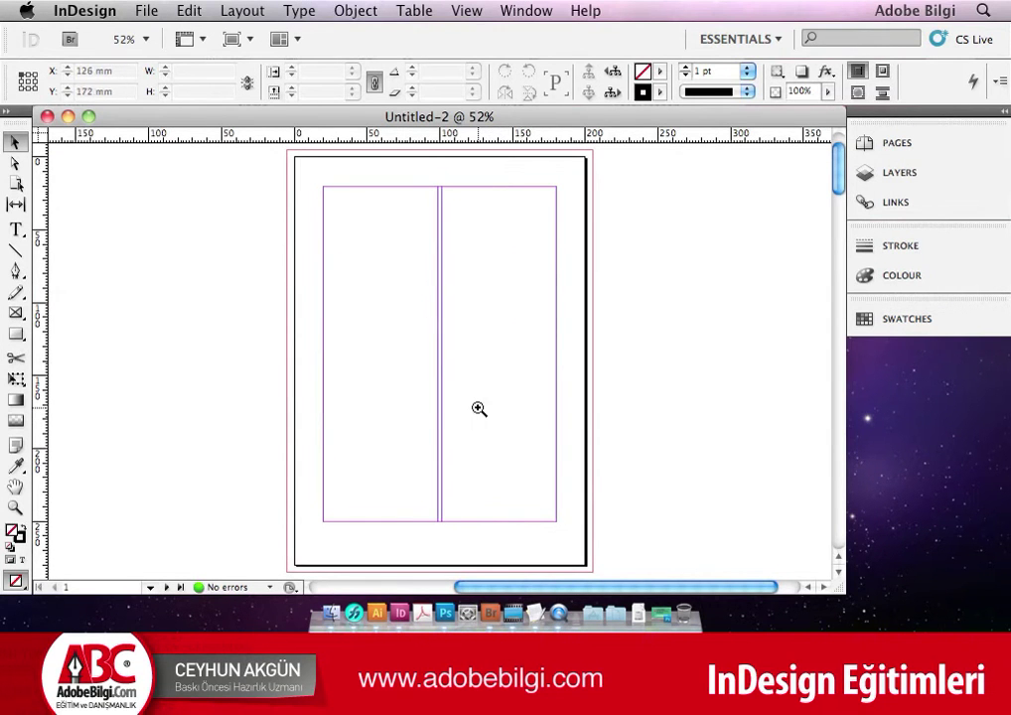
- Turn off Facing Pages in Document Setup so the pages are single, non-facing
left_click(444, 394, "ctrl+alt")
left_click(442, 389, "ctrl+alt")
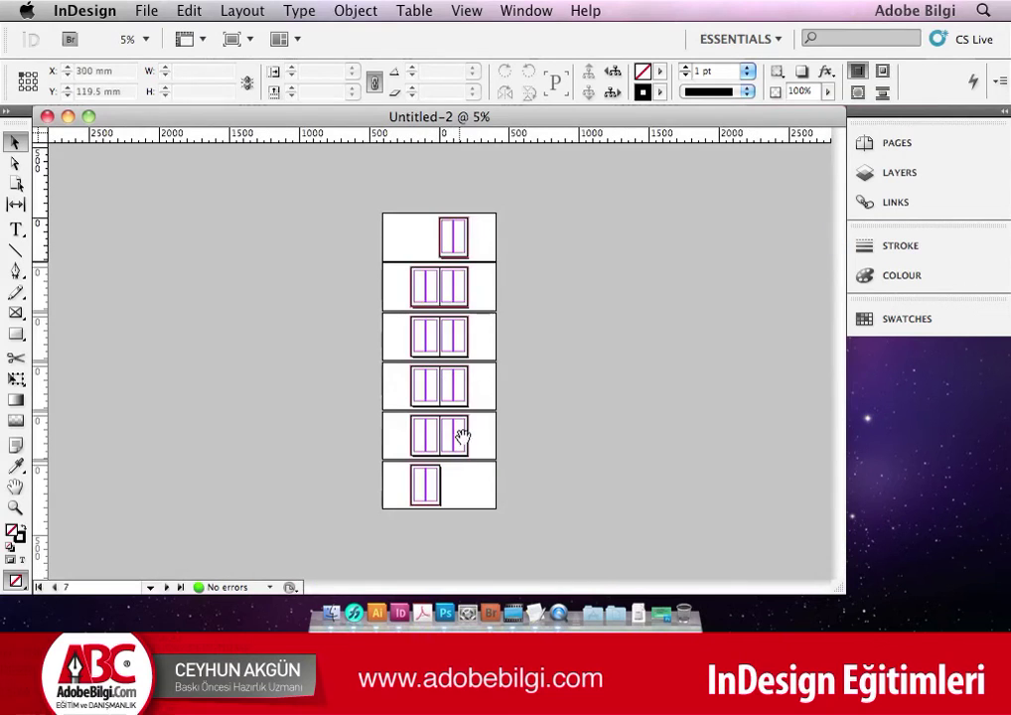
left_click_drag(525, 327, 512, 332)
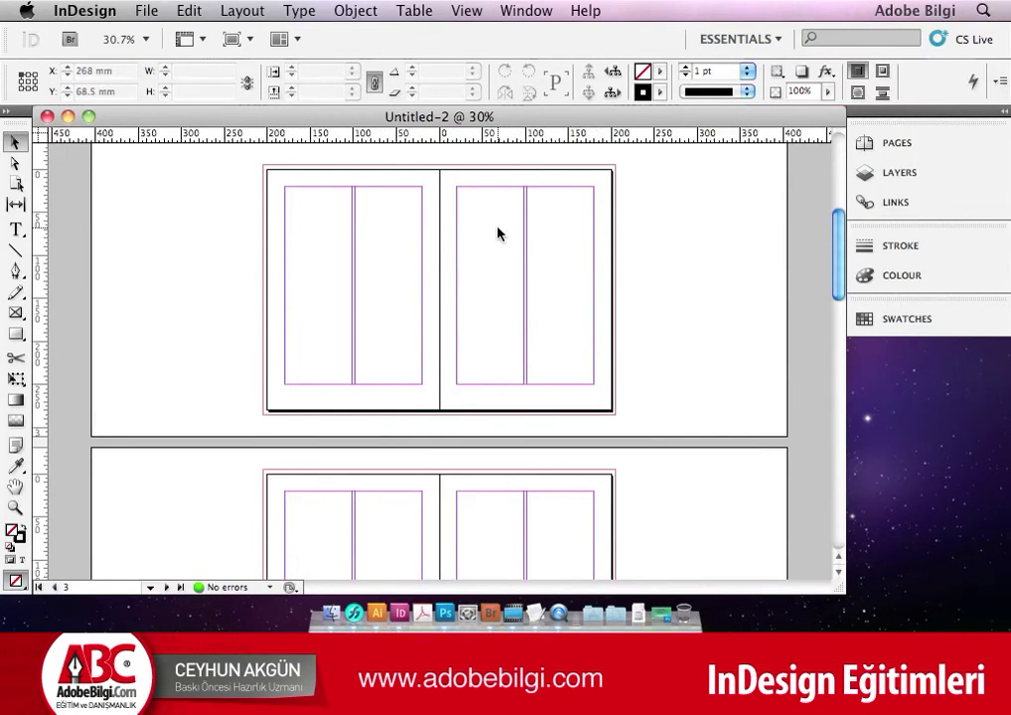
left_click(145, 10)
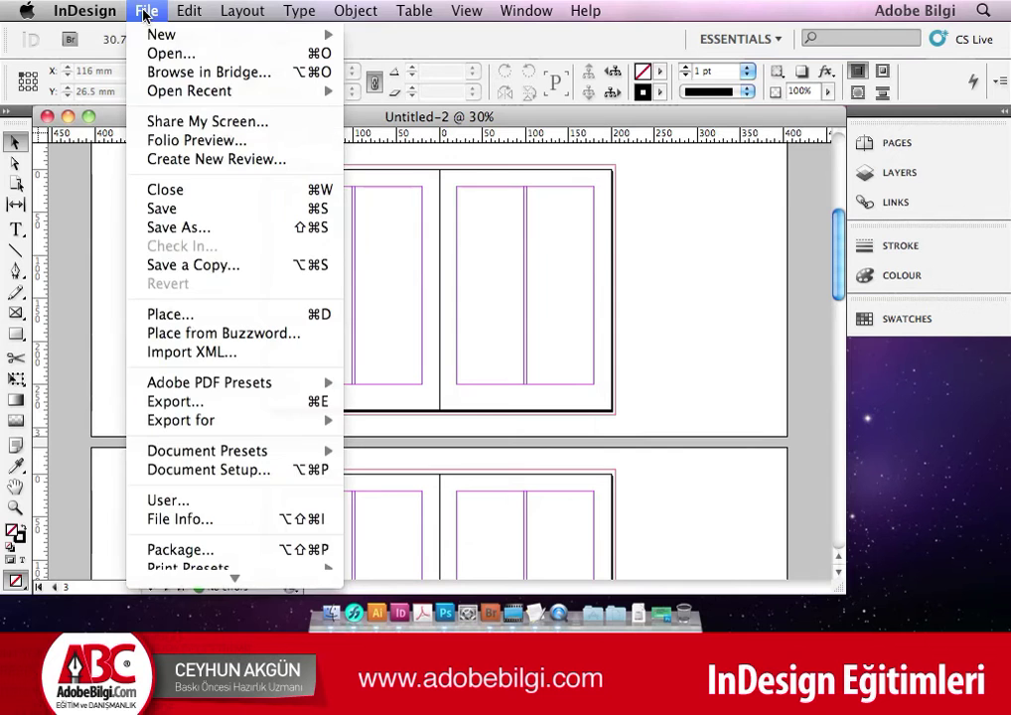
left_click(230, 472)
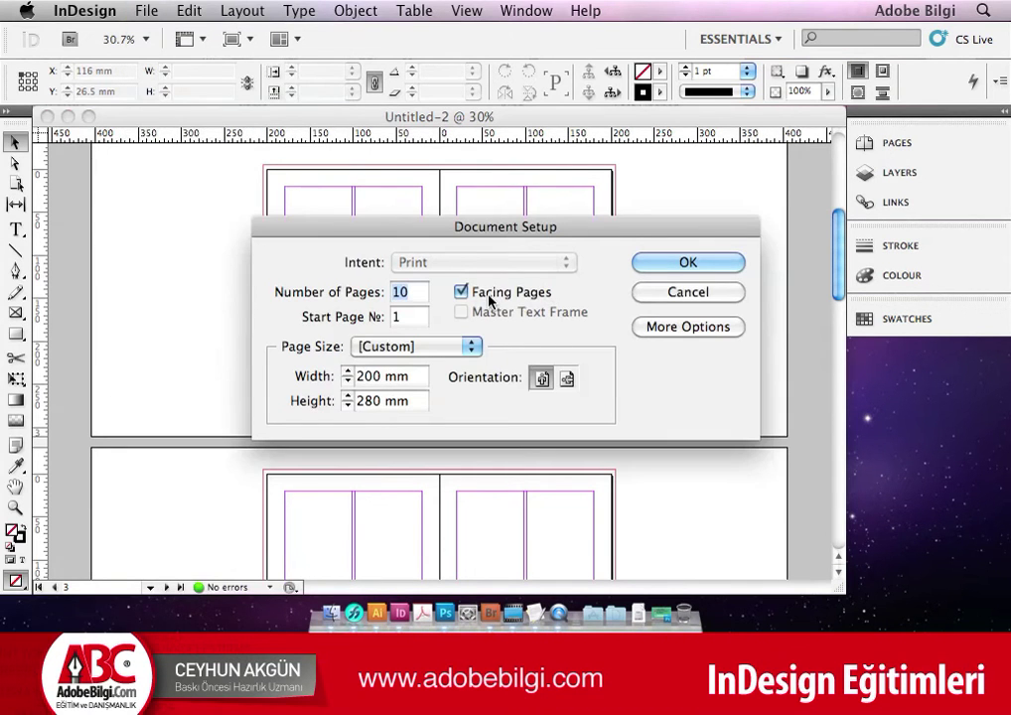
left_click(490, 300)
left_click(663, 264)
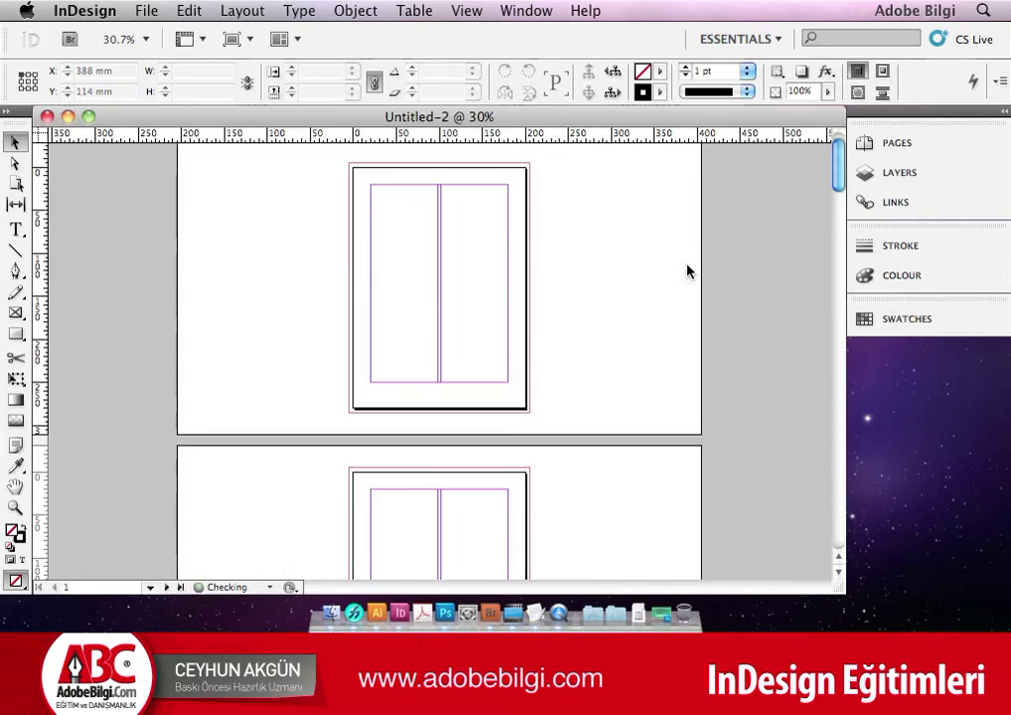
- Zoom out to check the pages, recheck Document Setup, then zoom into page 2's corner
left_click(466, 322, "ctrl+alt")
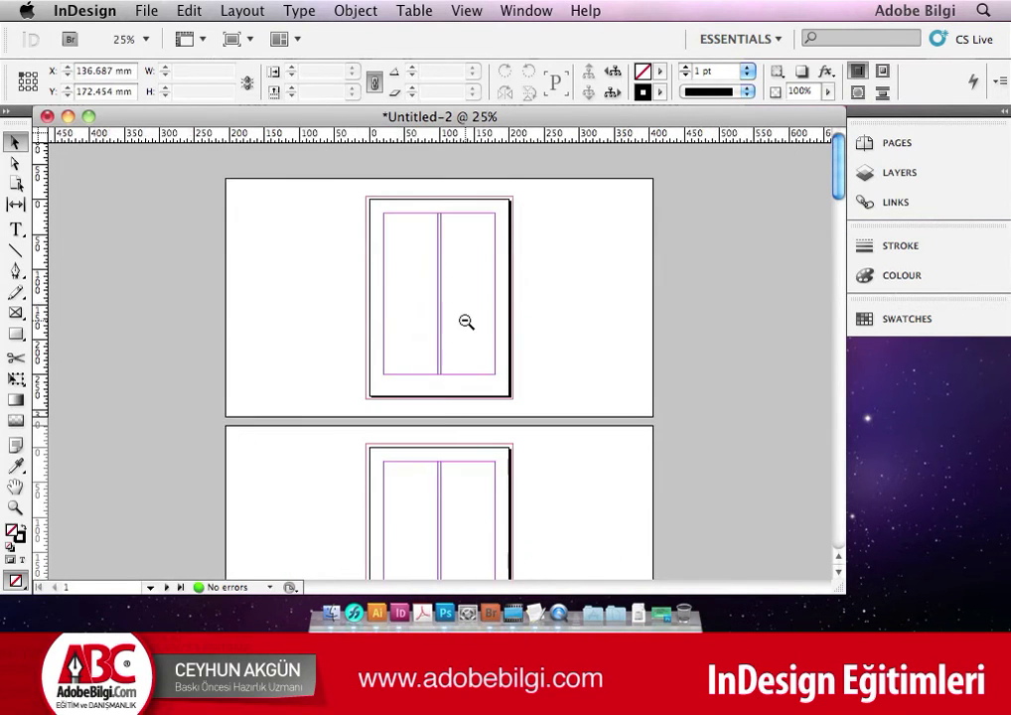
scroll(476, 317, "down", 3)
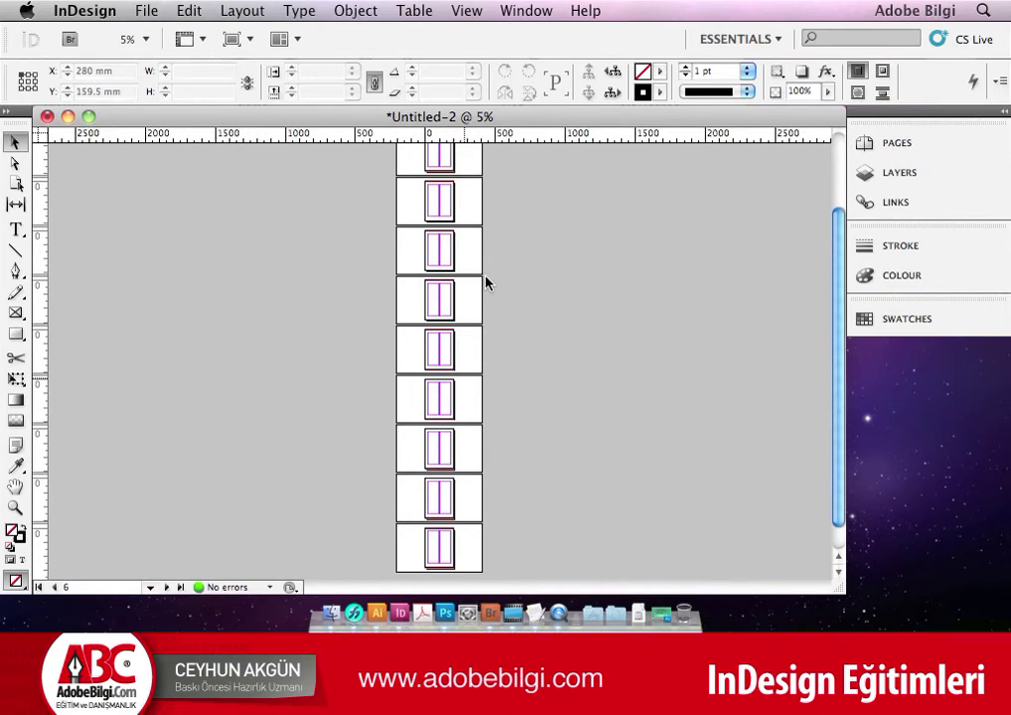
left_click(146, 10)
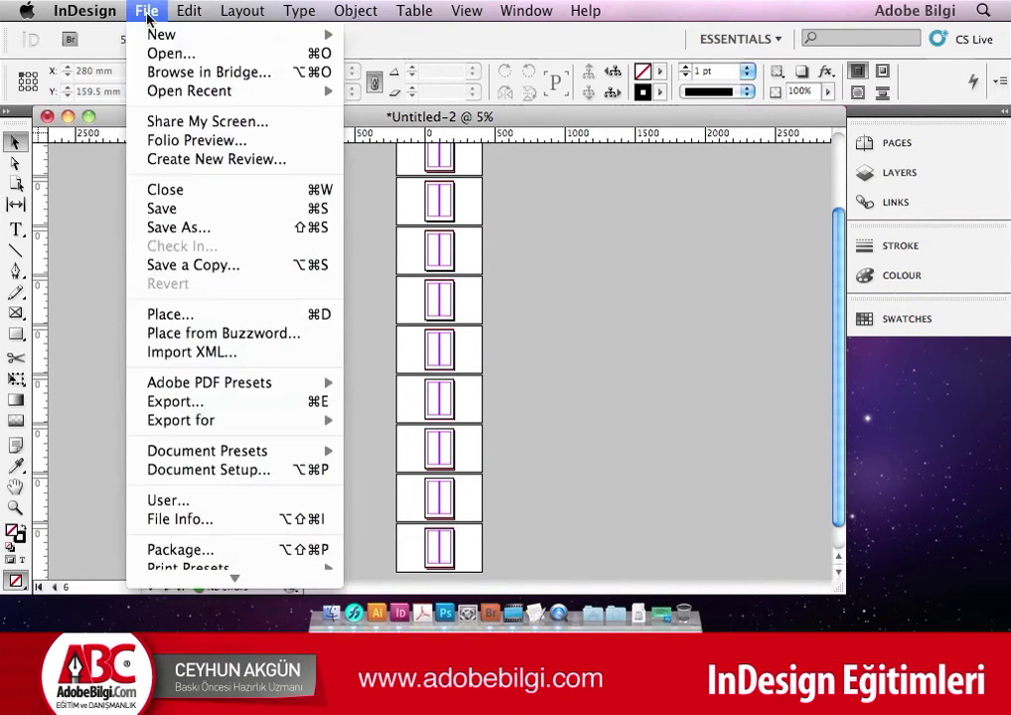
left_click(244, 471)
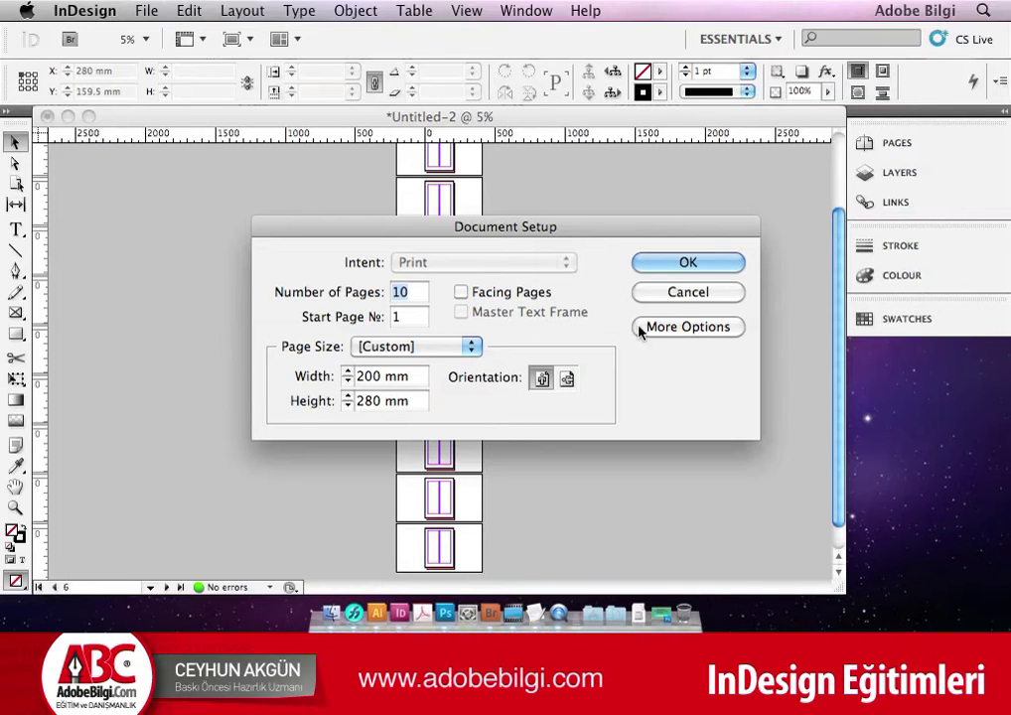
left_click(685, 294)
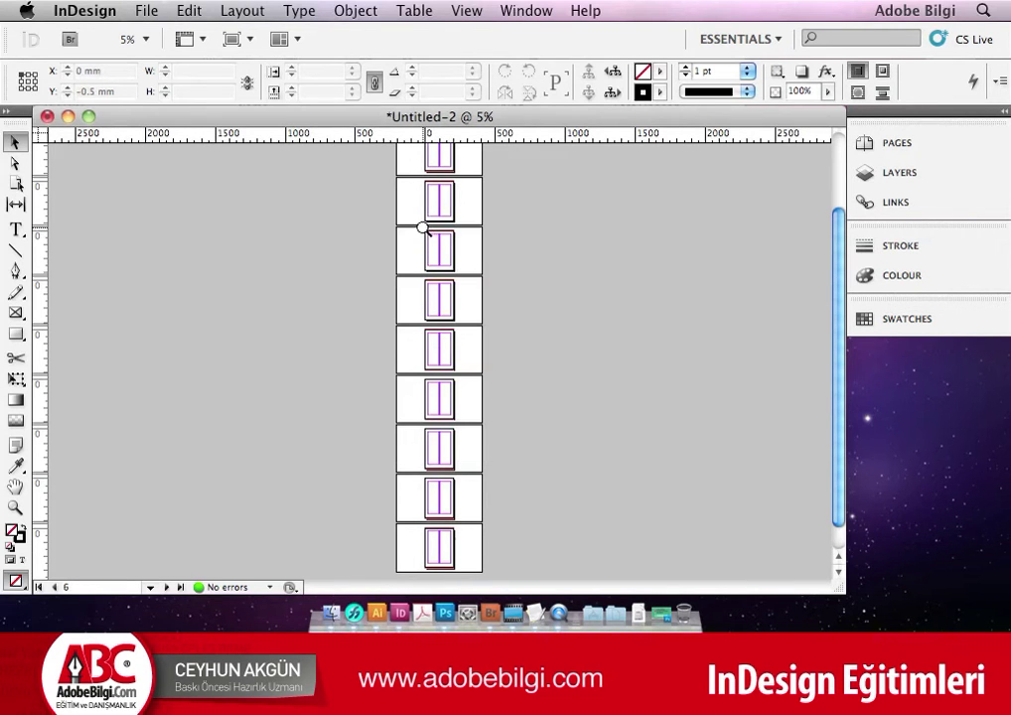
scroll(442, 249, "up", 1)
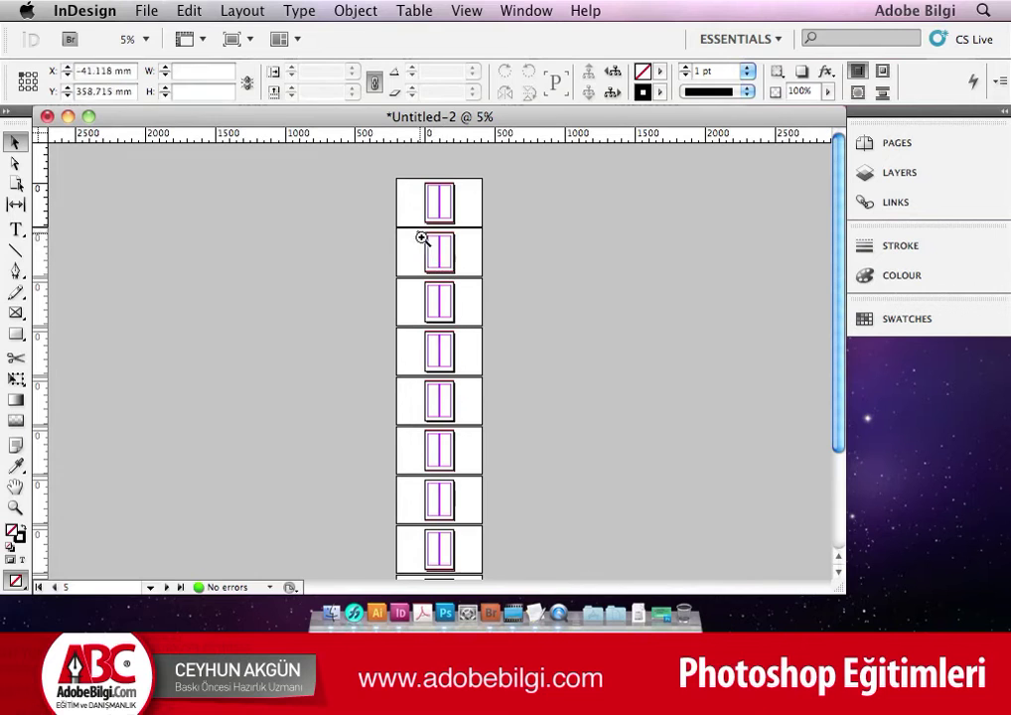
left_click_drag(422, 246, 420, 227)
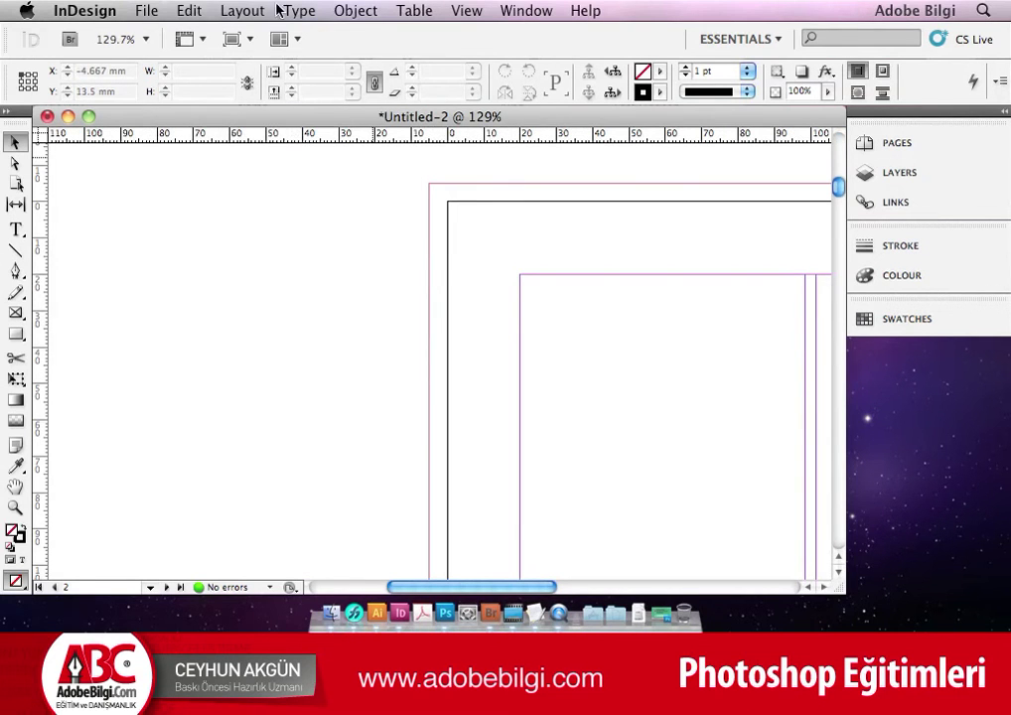
left_click(243, 10)
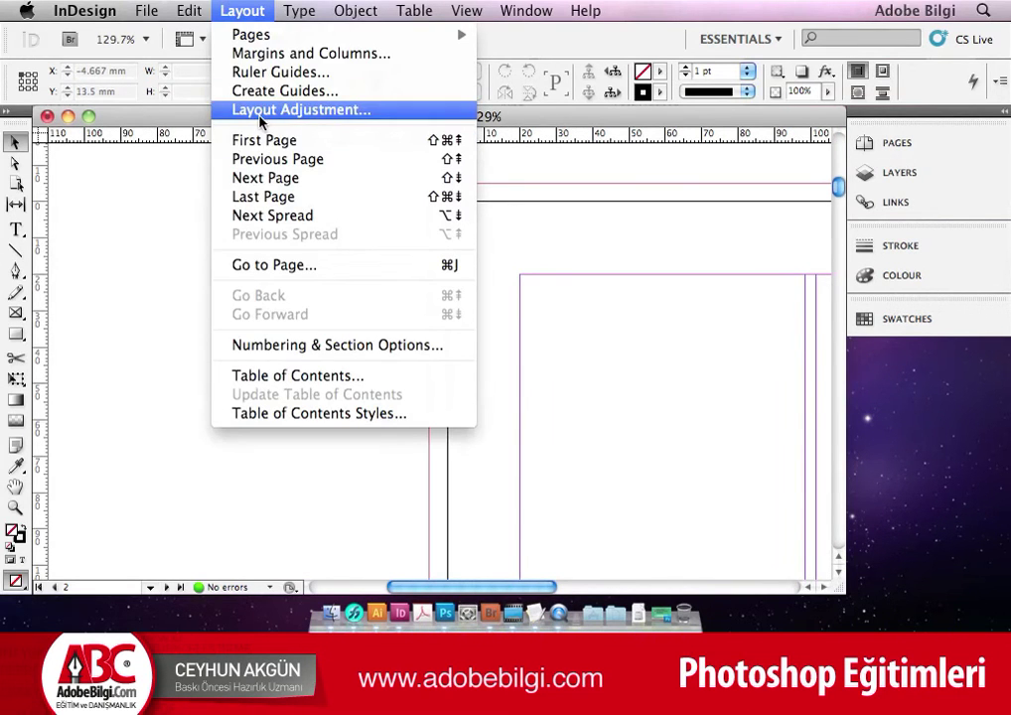
left_click(277, 55)
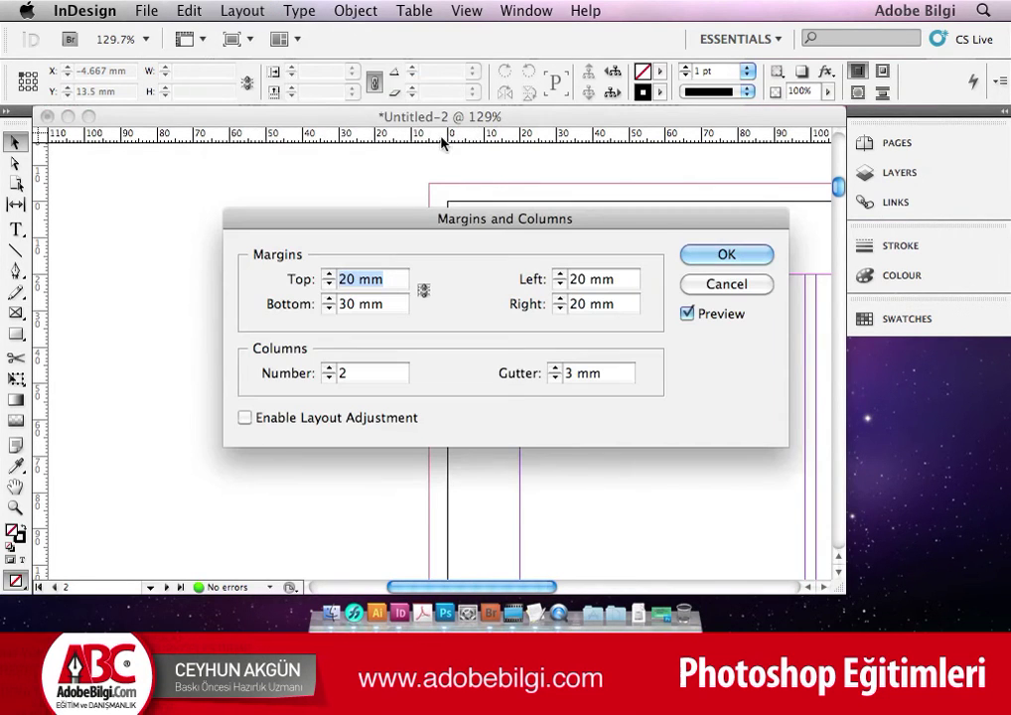
left_click(739, 285)
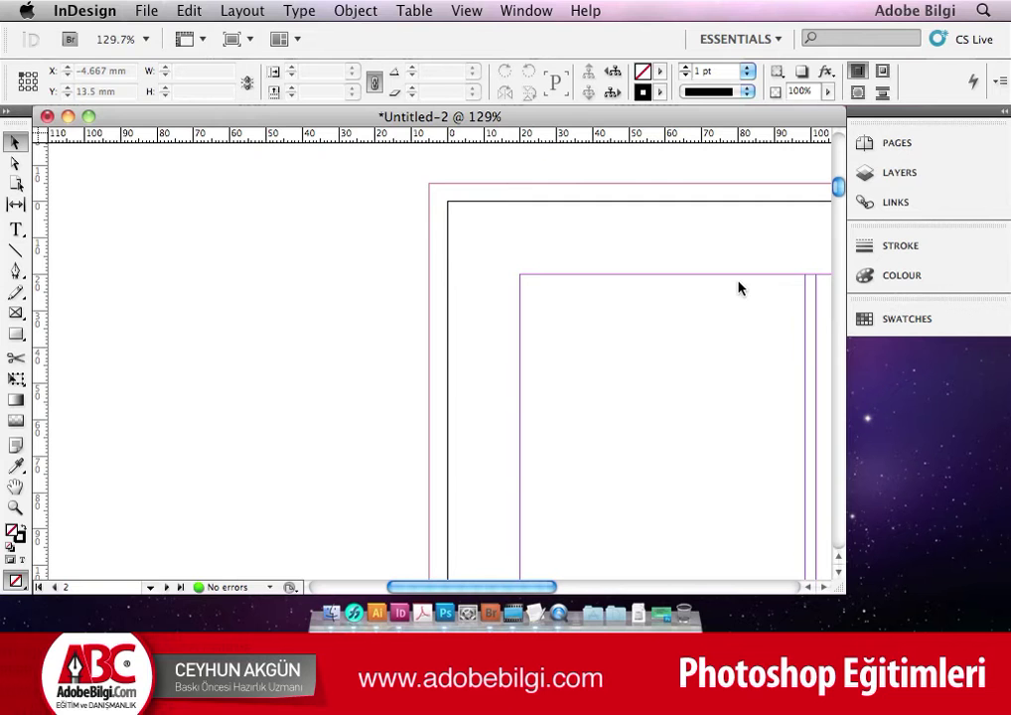
left_click(71, 8)
- Hide InDesign, close the empty Finder search window, and launch Illustrator CS5
left_click(90, 133)
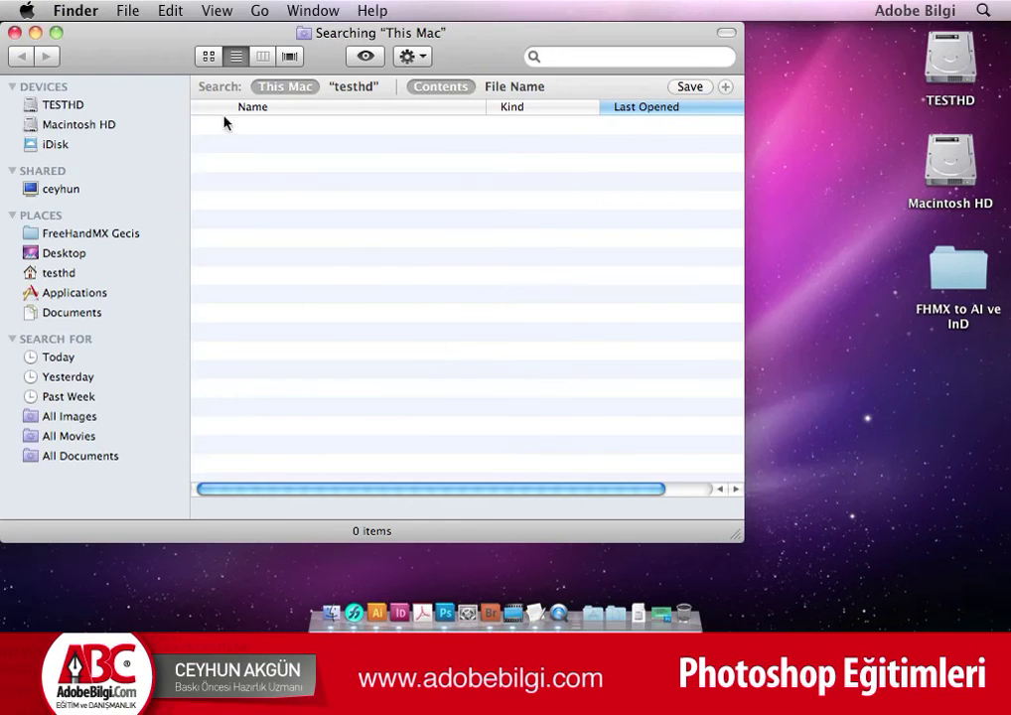
left_click(17, 26)
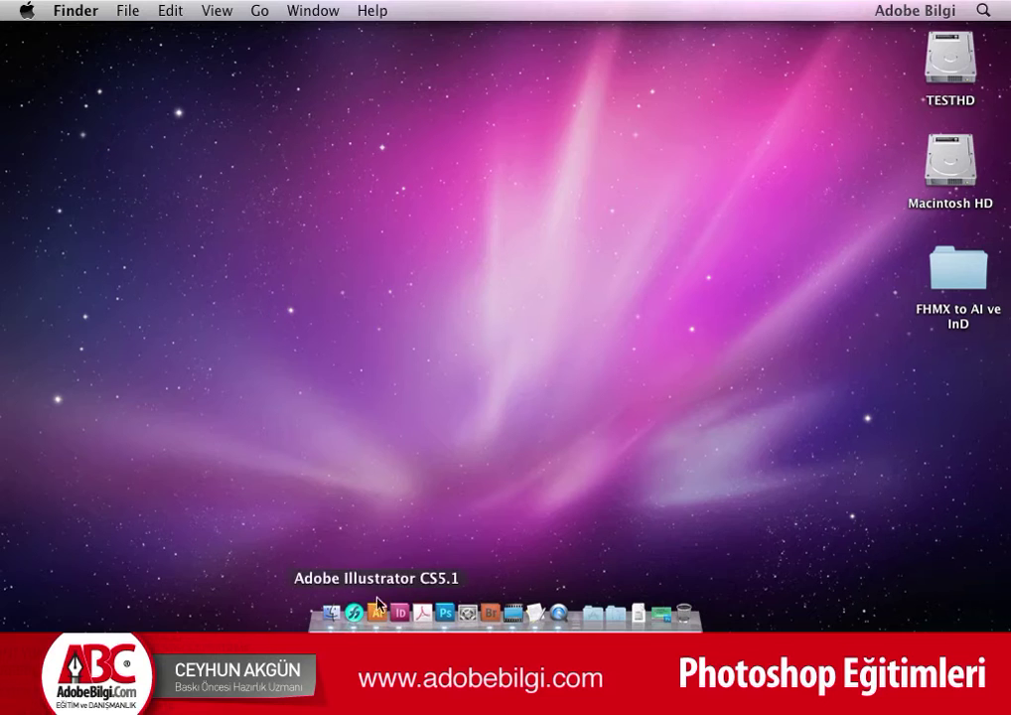
left_click(379, 614)
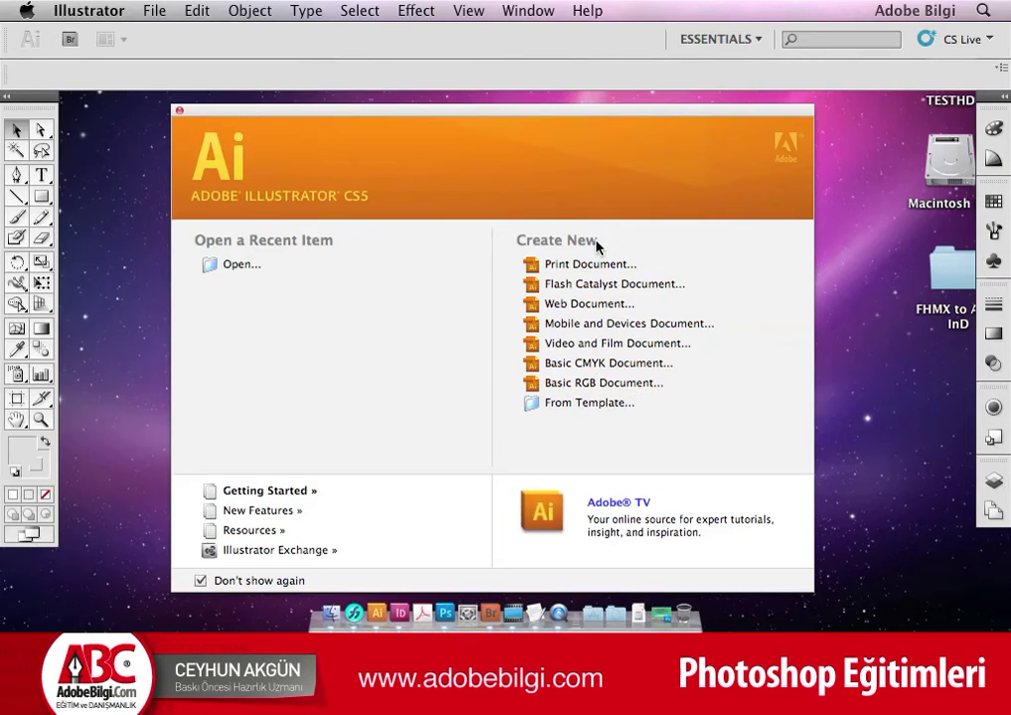
- Get past Illustrator's unknown-error alerts to reach the New Document settings
left_click(161, 10)
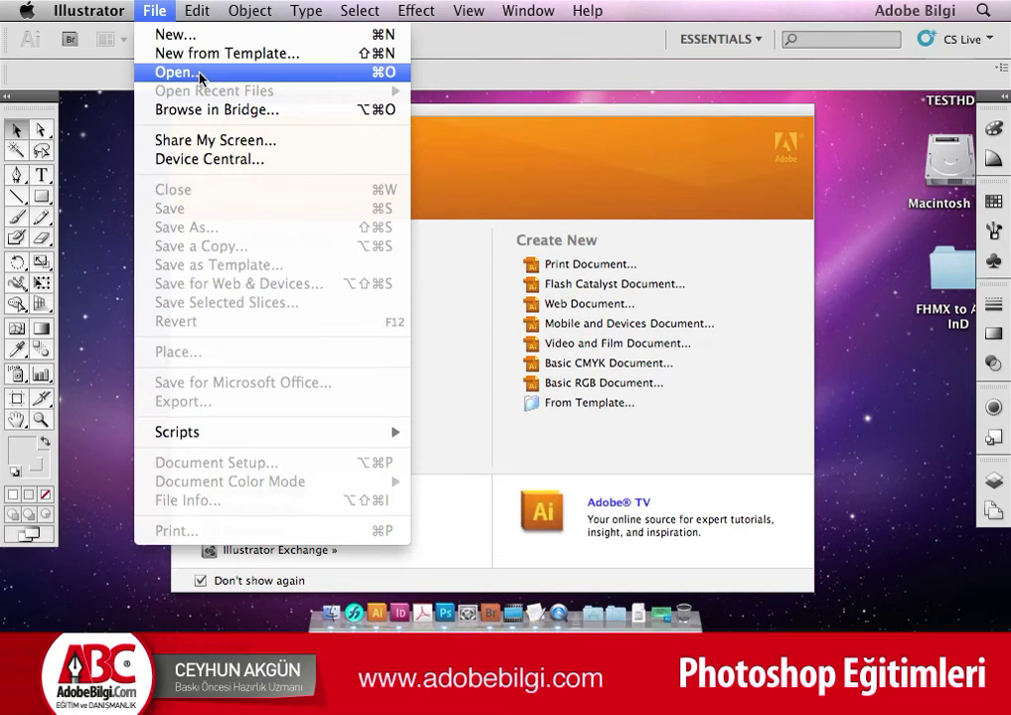
left_click(700, 241)
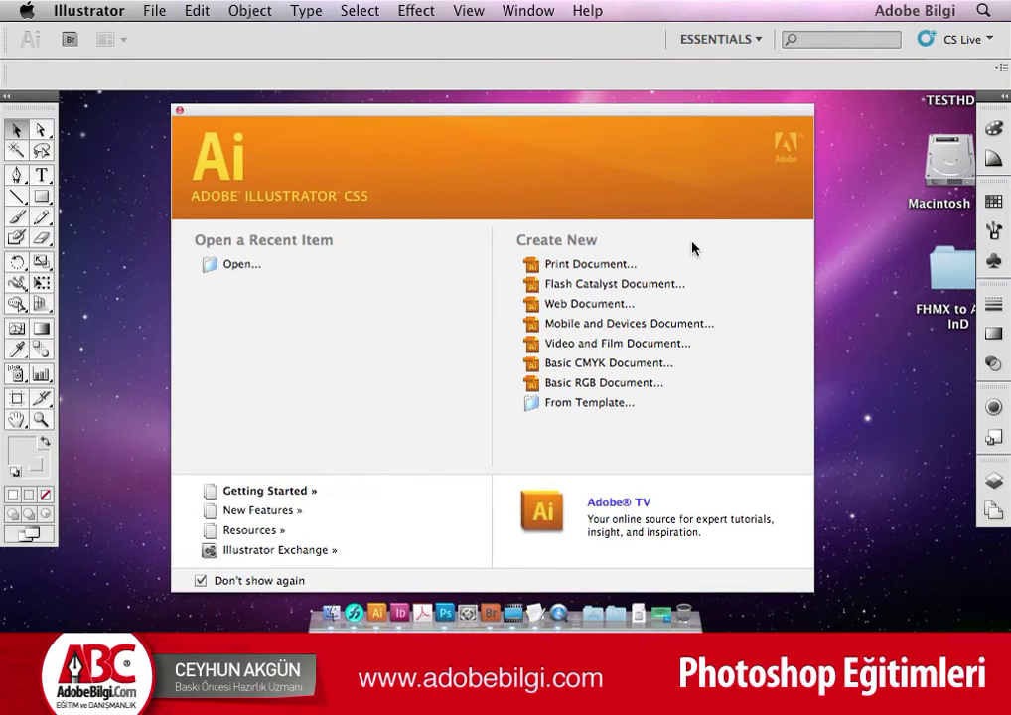
left_click(597, 268)
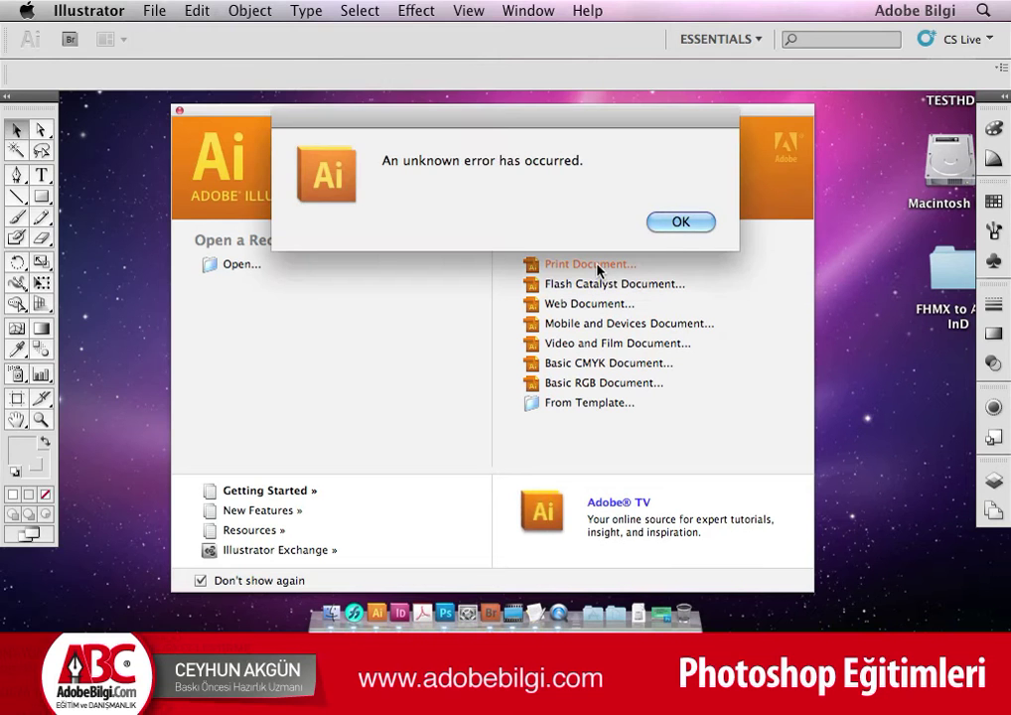
left_click(682, 223)
left_click(154, 10)
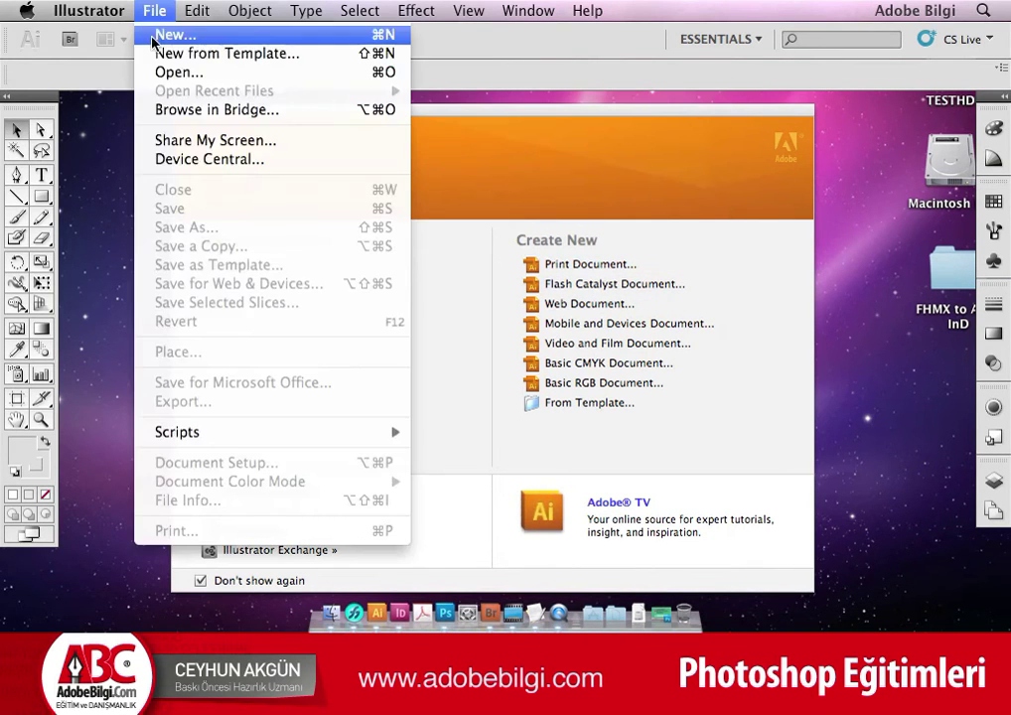
left_click(154, 44)
left_click(680, 220)
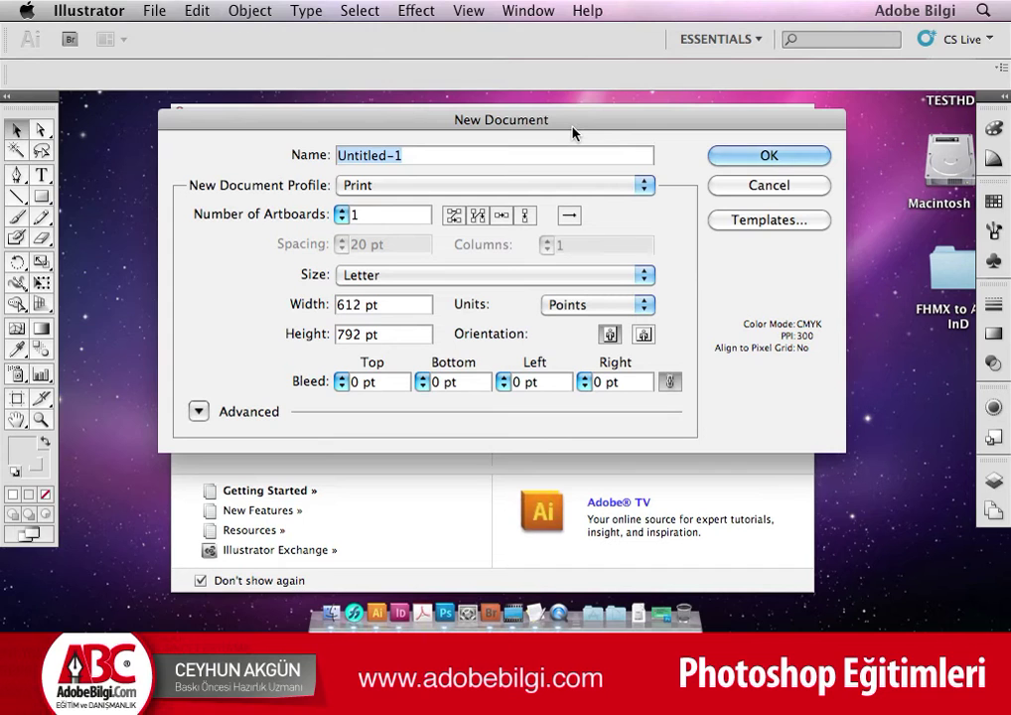
- Name the new document GECIS EGITIMI, keep the Print profile, and change the artboard count
type("GECIS EGITIMI")
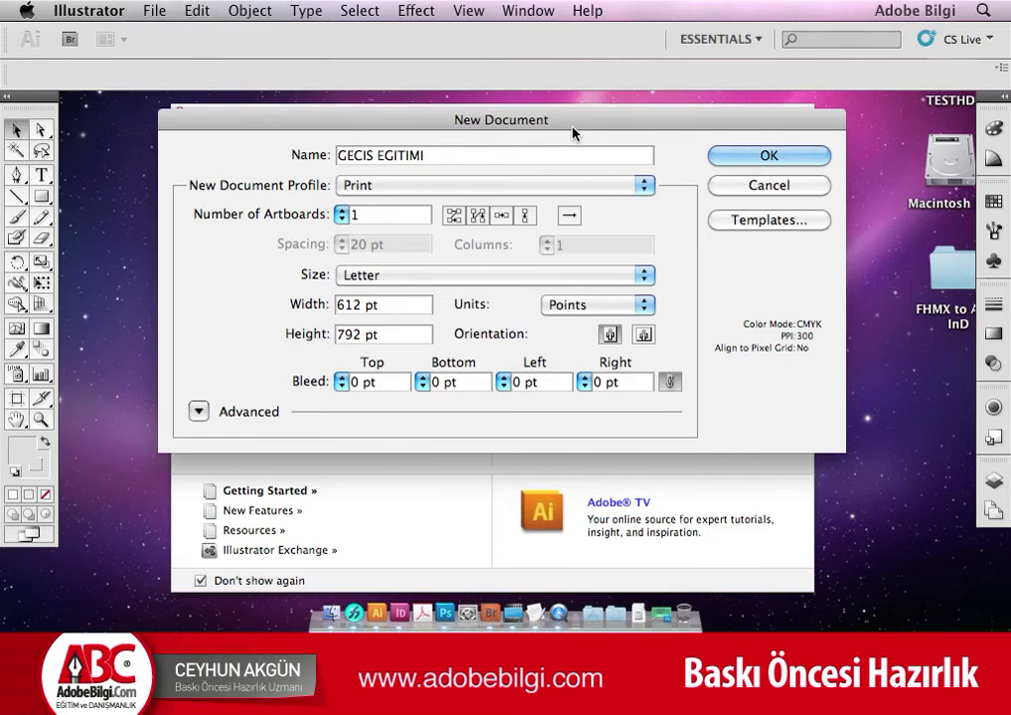
left_click(452, 187)
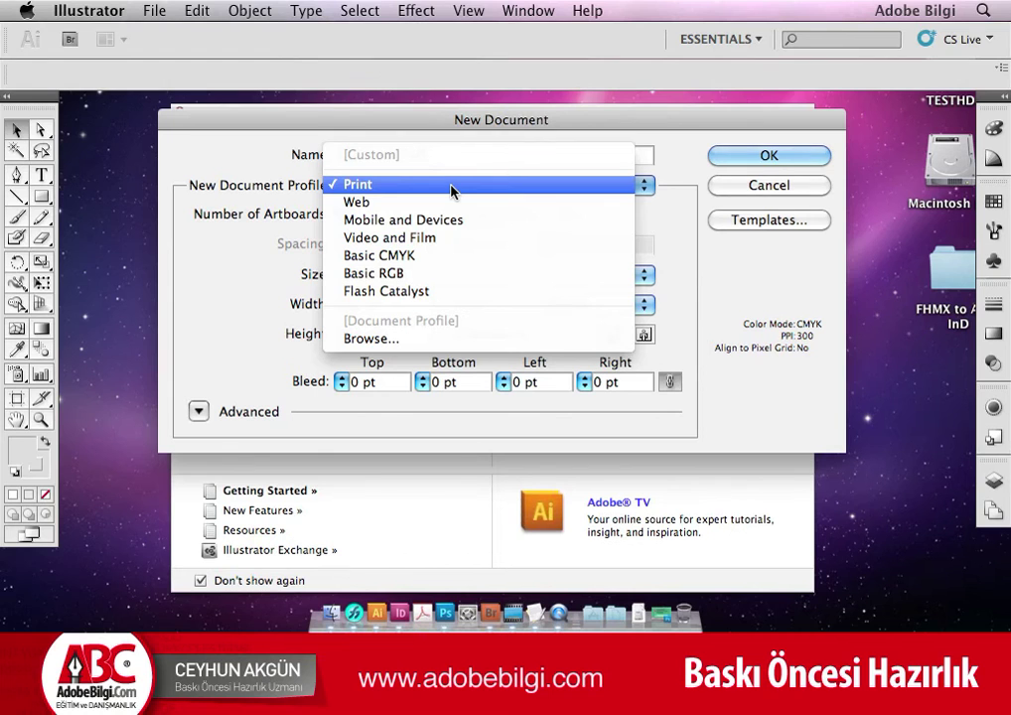
left_click(361, 189)
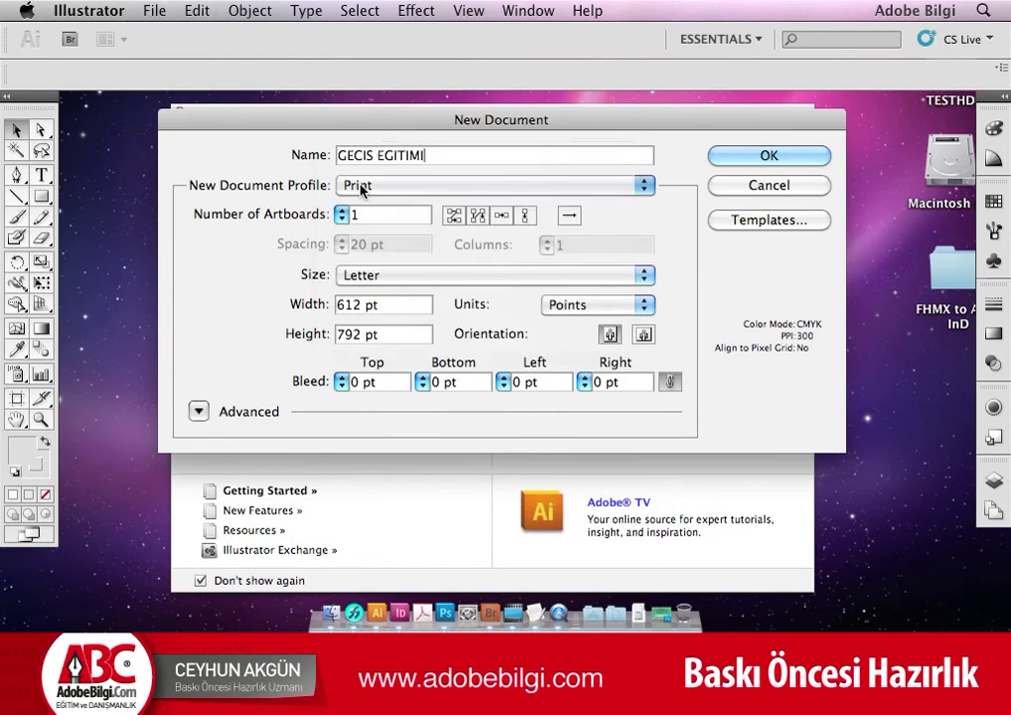
left_click(369, 220)
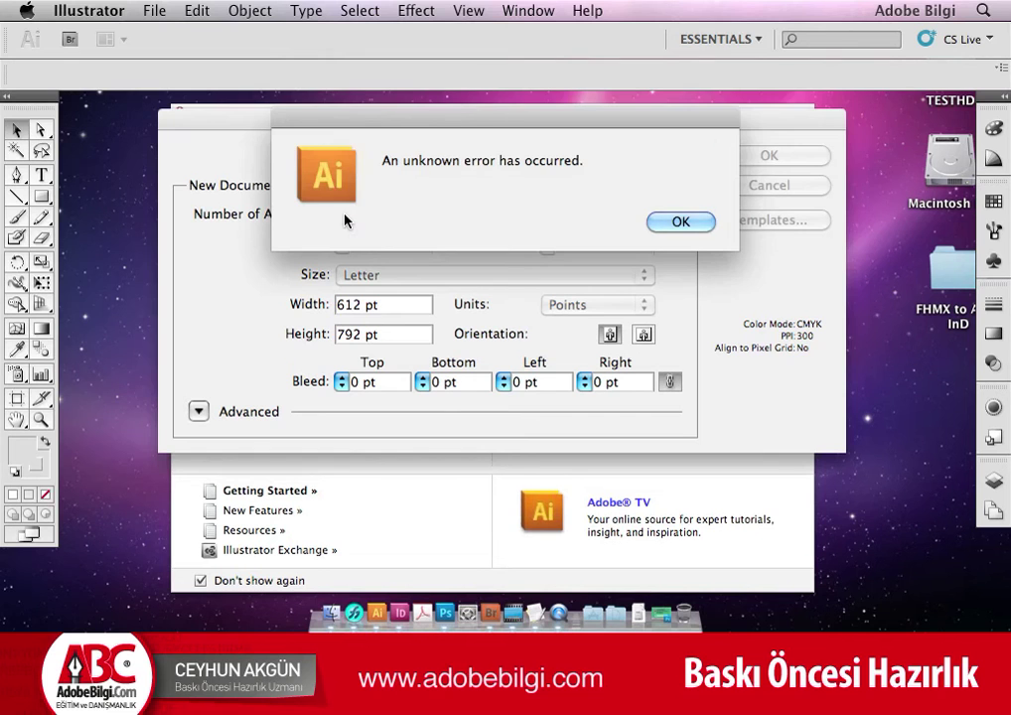
key("Return")
left_click(343, 215)
- Arrange the A4 artboards in 2 columns with 10 mm spacing, measured in millimetres
key("Return")
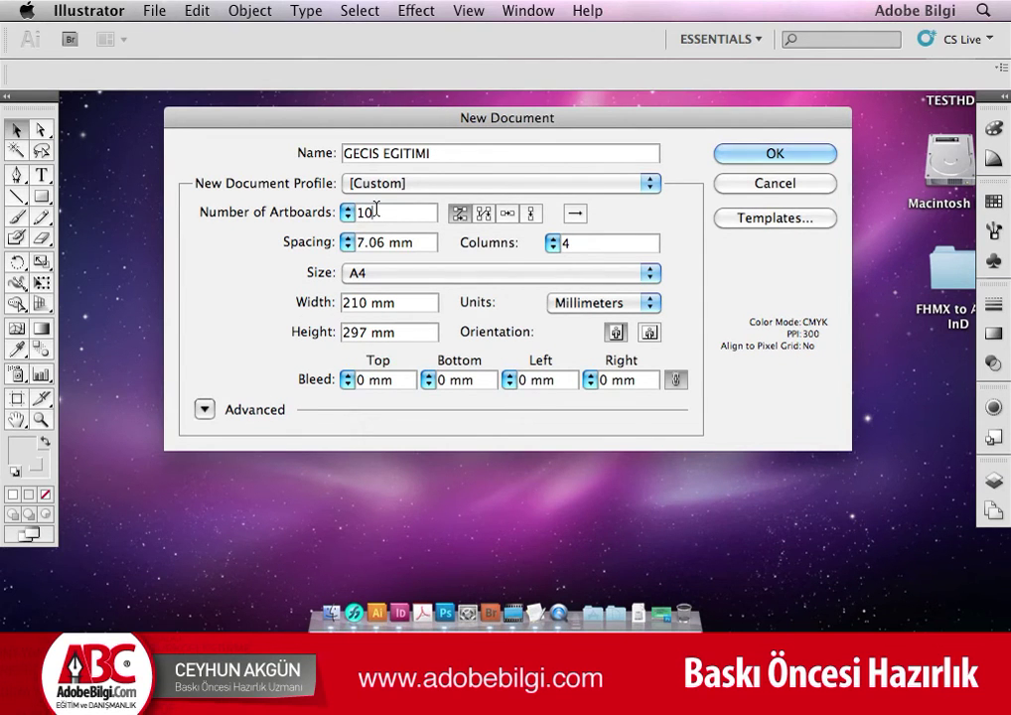
left_click(205, 409)
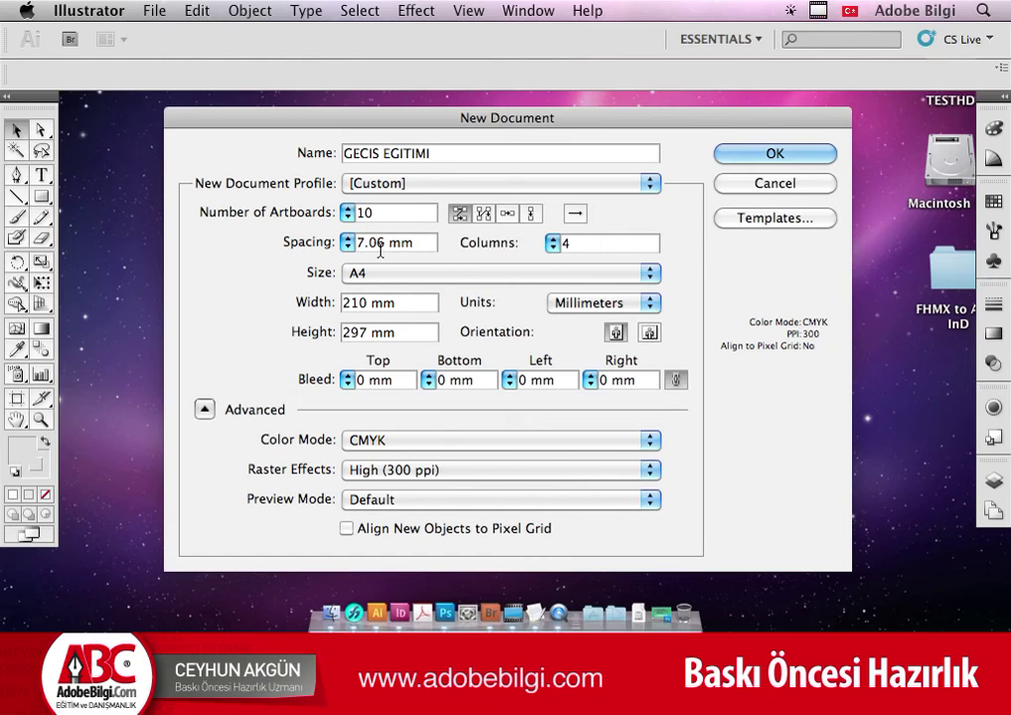
left_click_drag(359, 242, 417, 242)
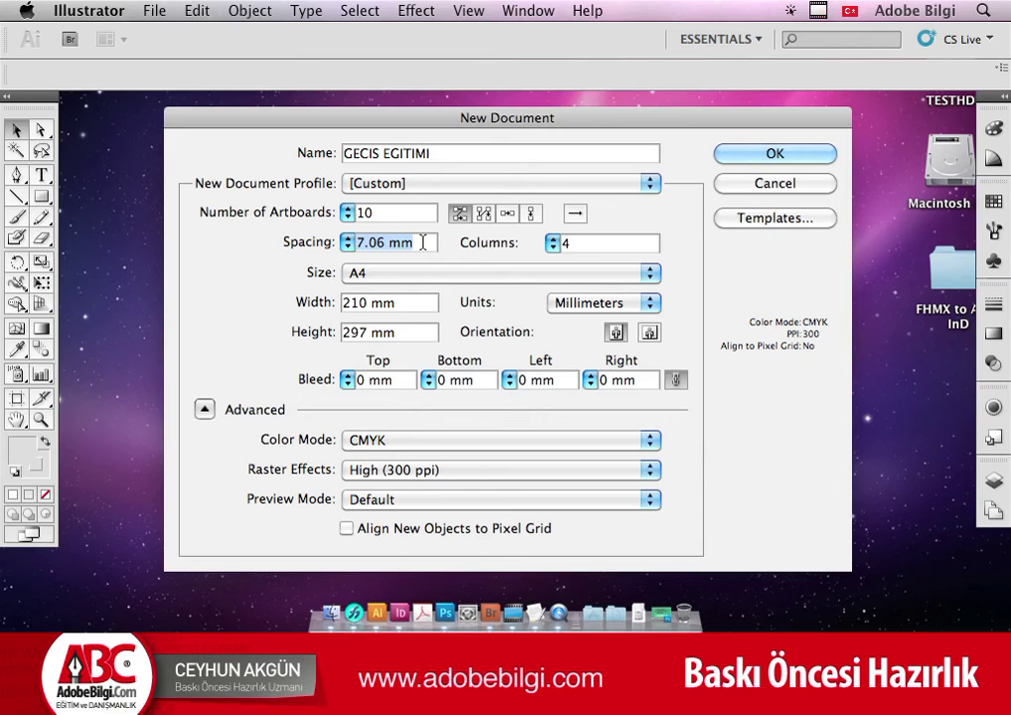
type("10")
key("Tab")
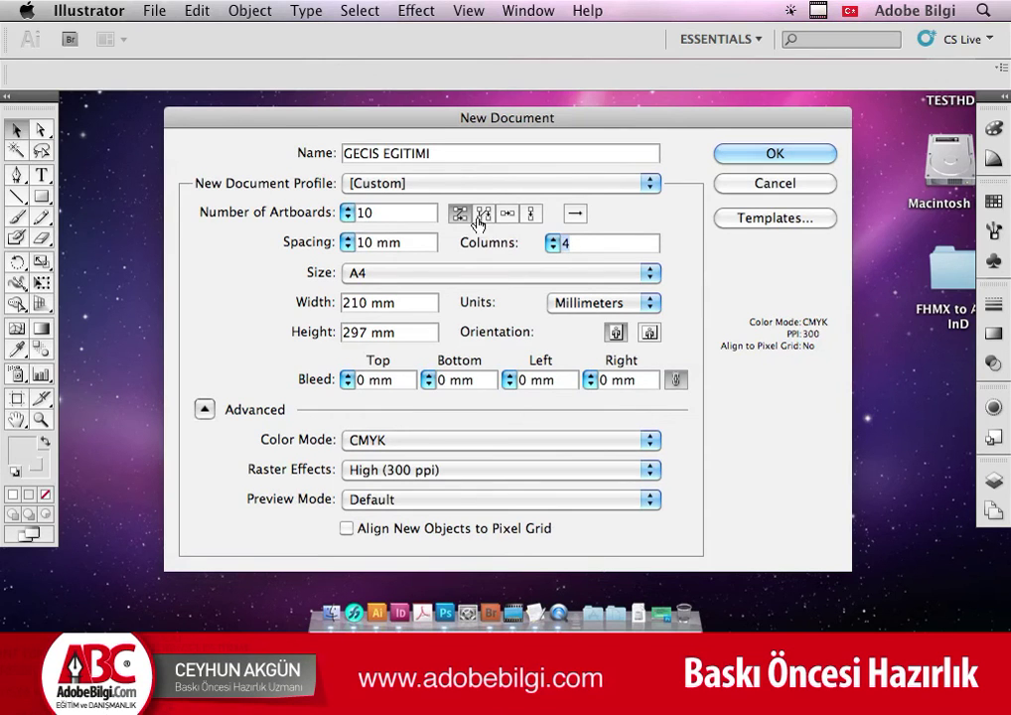
type("2")
left_click(400, 274)
left_click(246, 290)
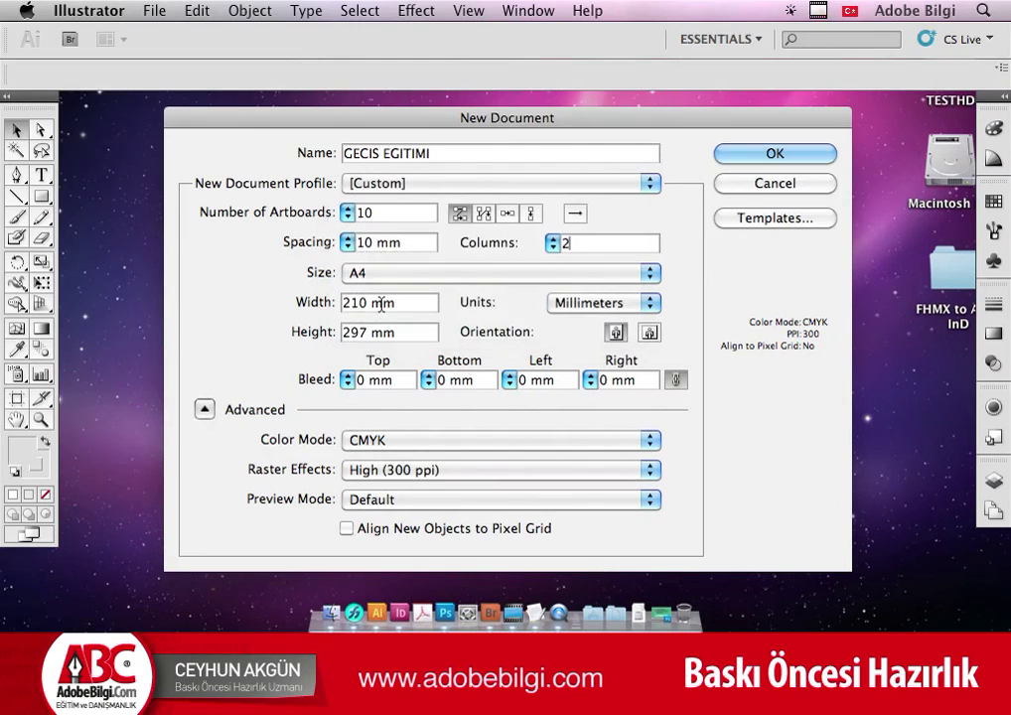
triple_click(388, 332)
left_click(616, 316)
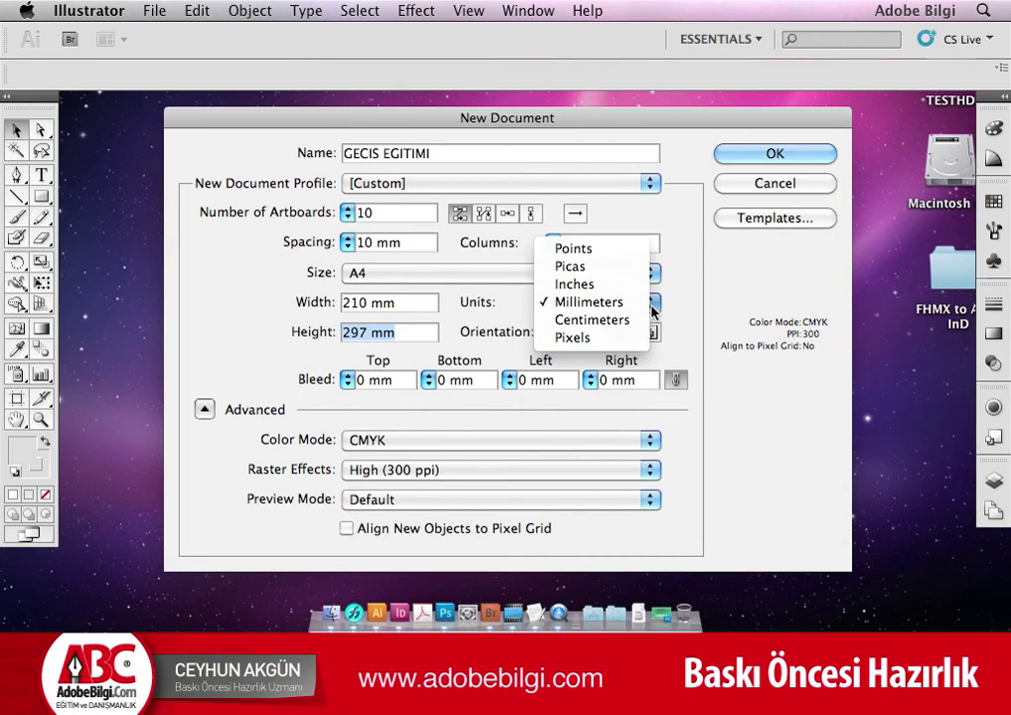
- Keep units in millimetres and set a 5 mm bleed on all four sides
left_click(723, 315)
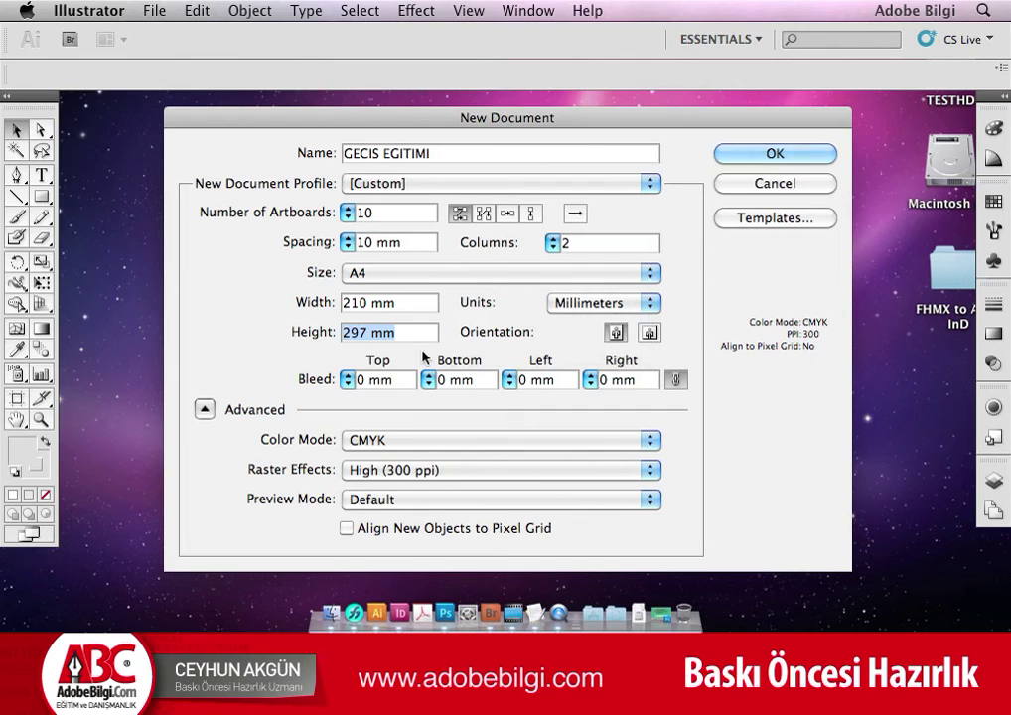
key("Tab")
type("5")
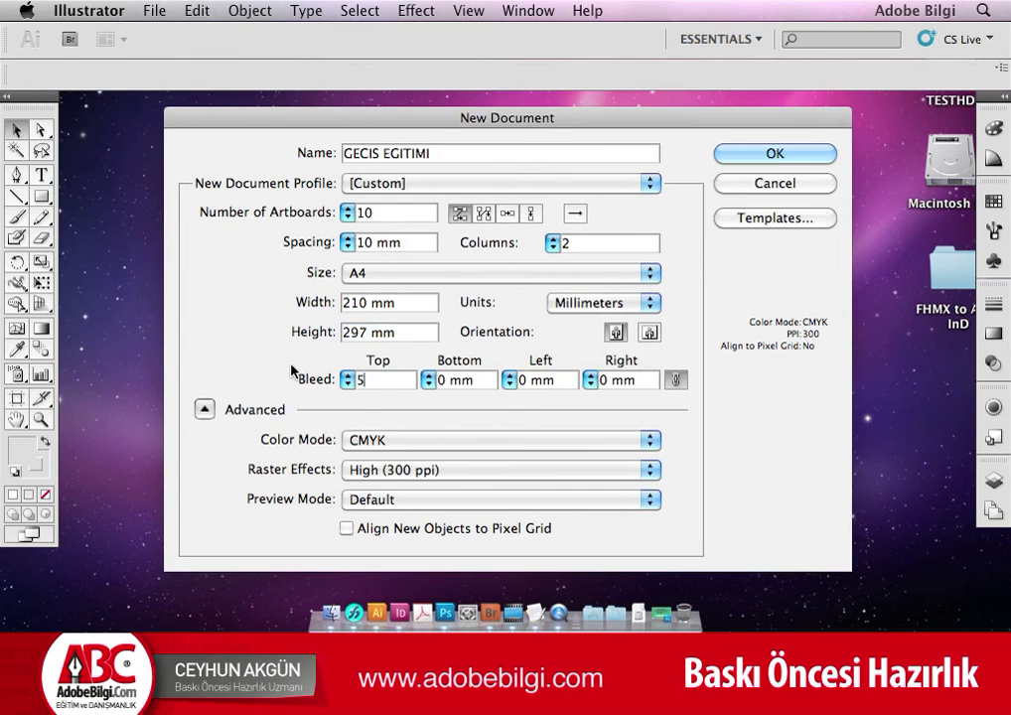
key("Tab")
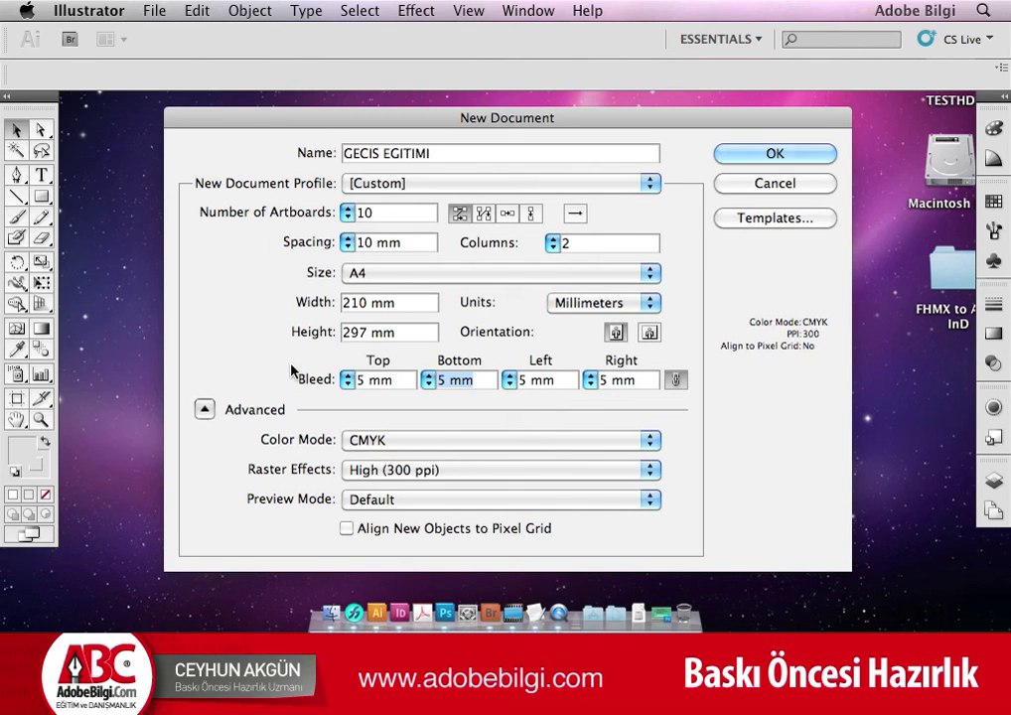
- Keep CMYK colour mode and set the preview mode to Overprint
left_click(365, 442)
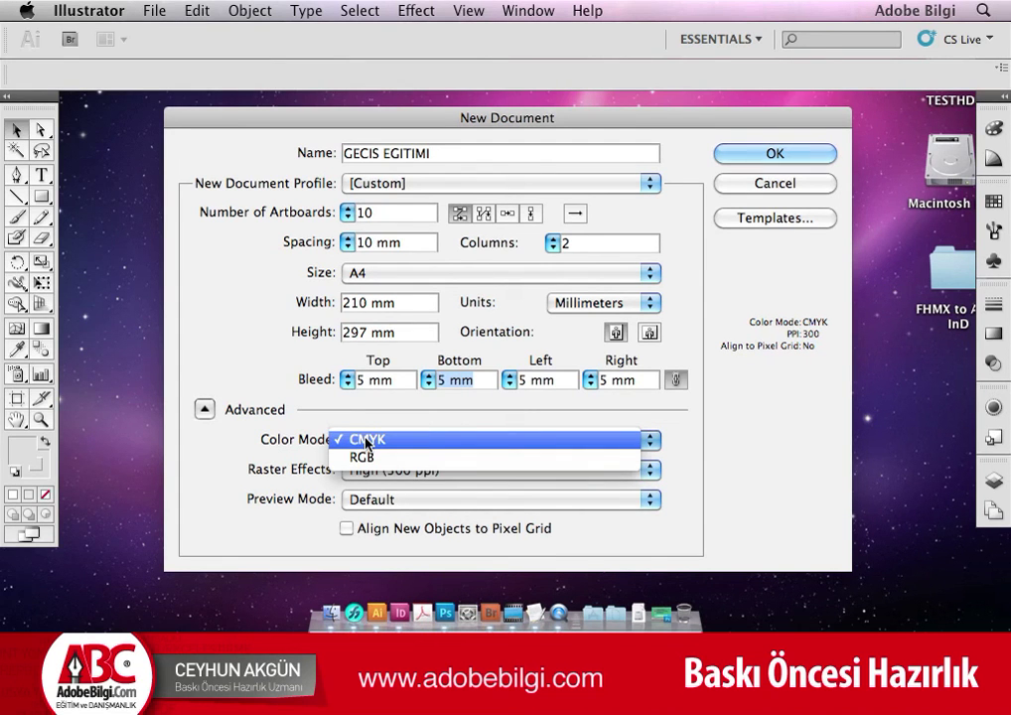
left_click(299, 443)
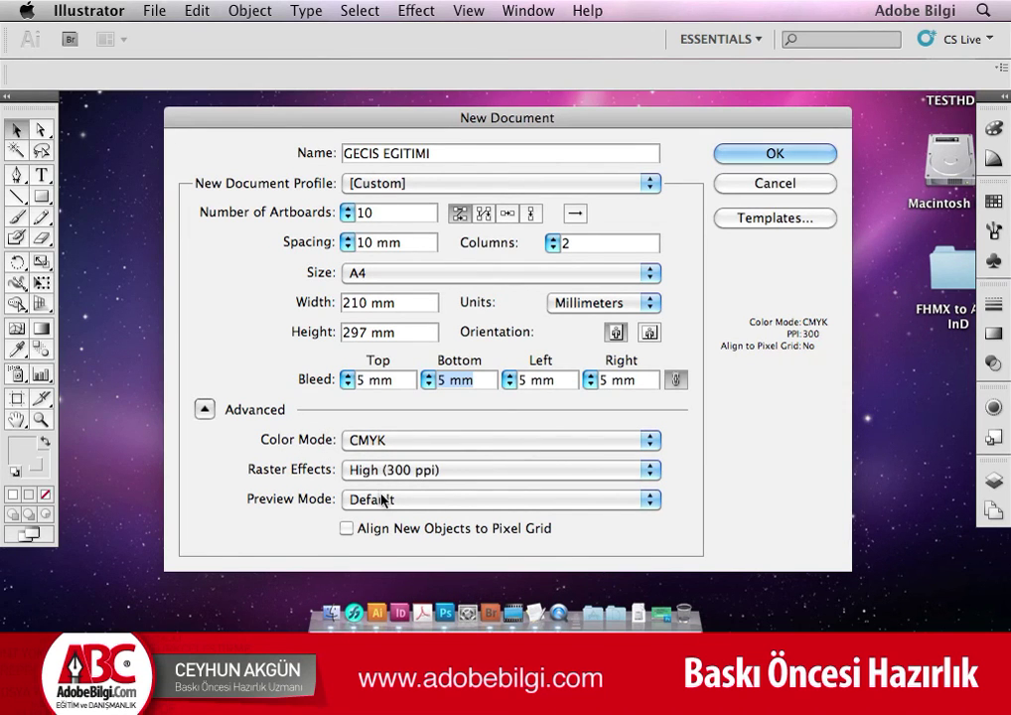
left_click(384, 502)
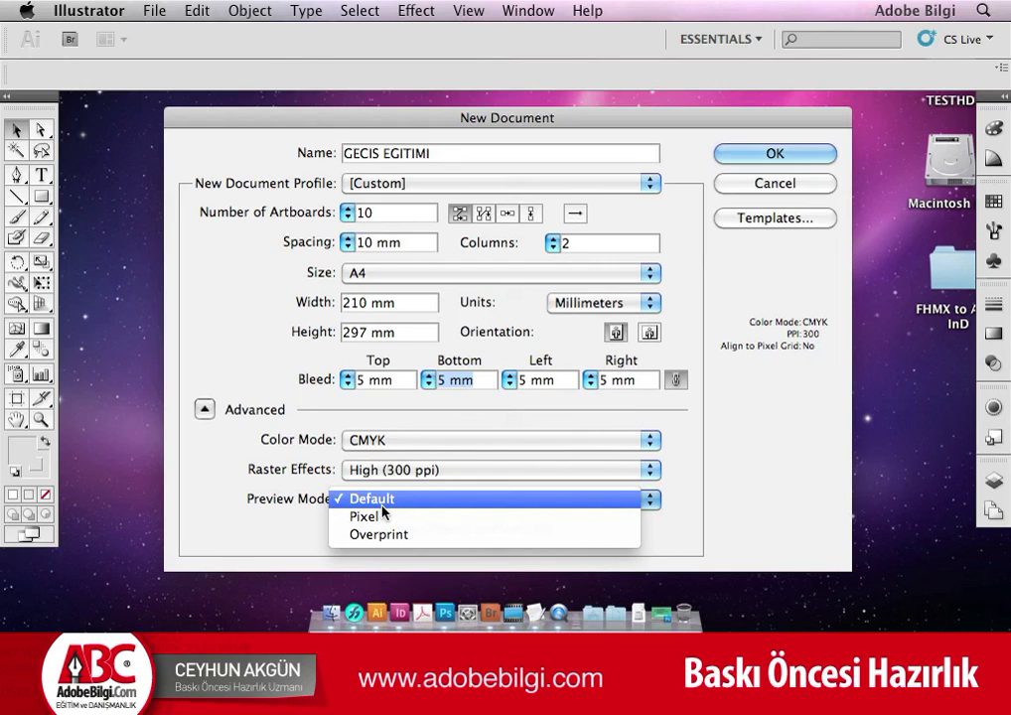
left_click(377, 536)
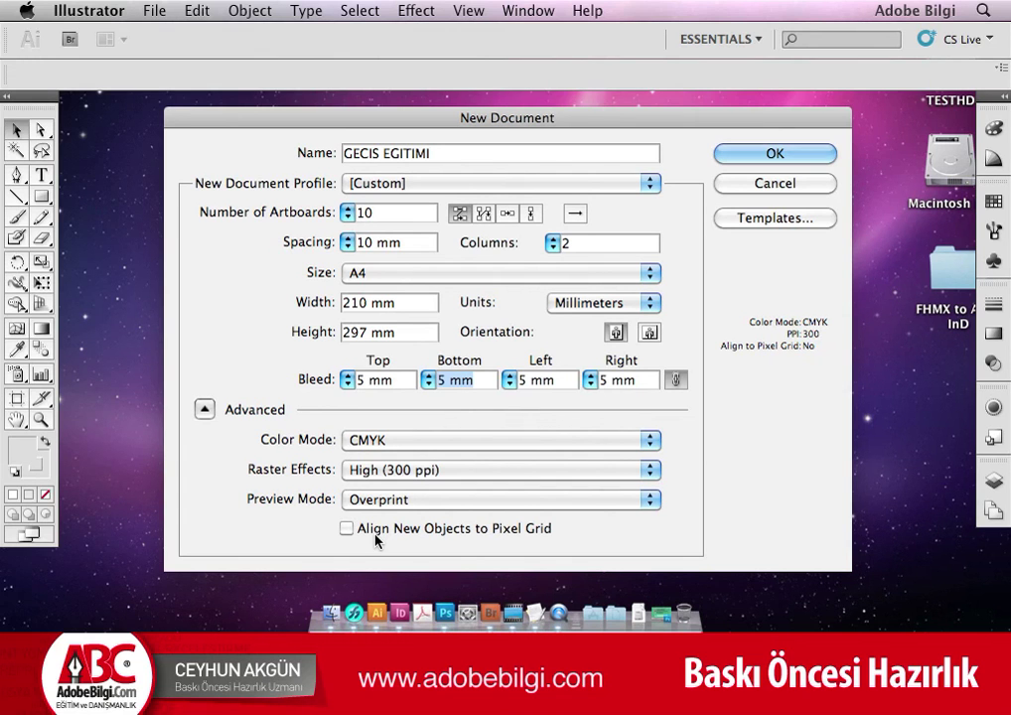
- Glance at the View menu, then create the 10-artboard A4 document
left_click(468, 11)
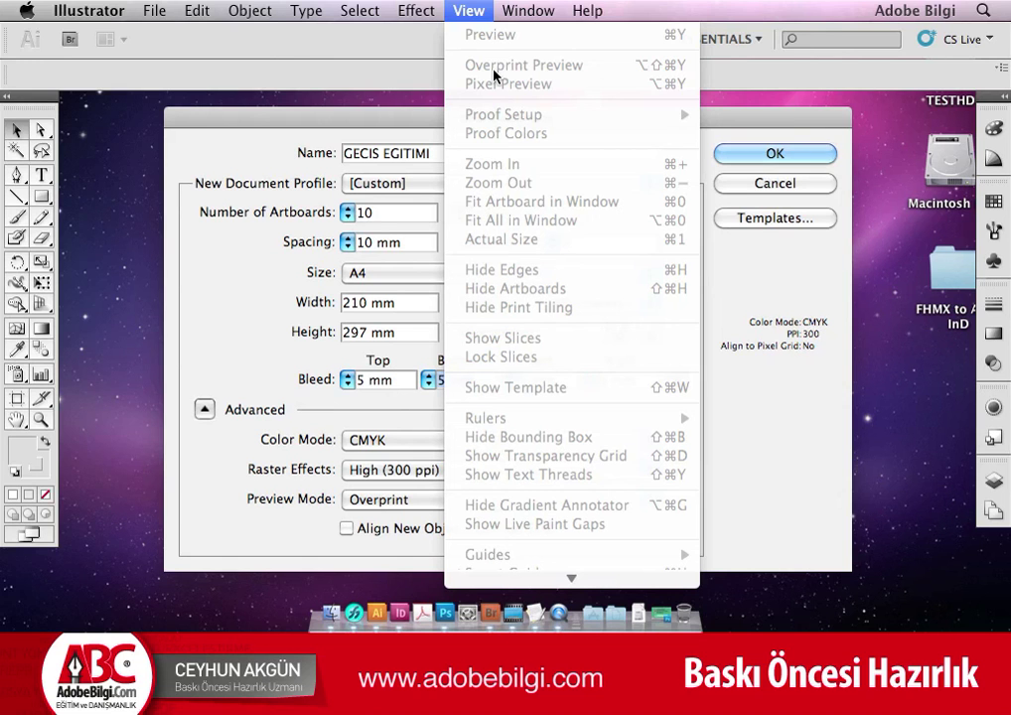
key("Escape")
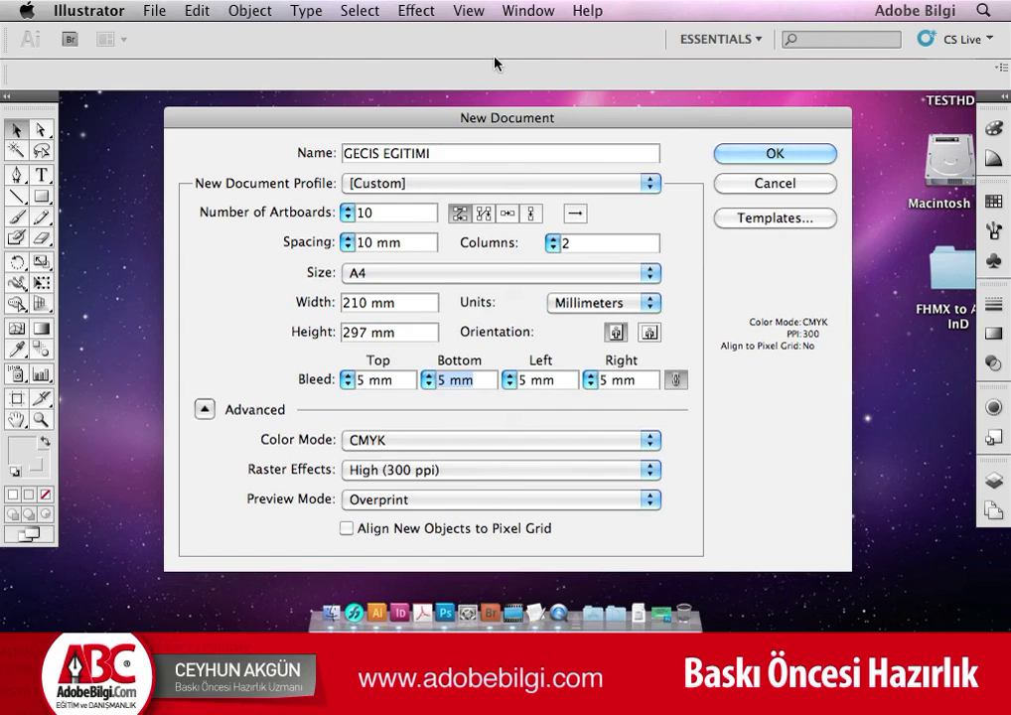
left_click(771, 155)
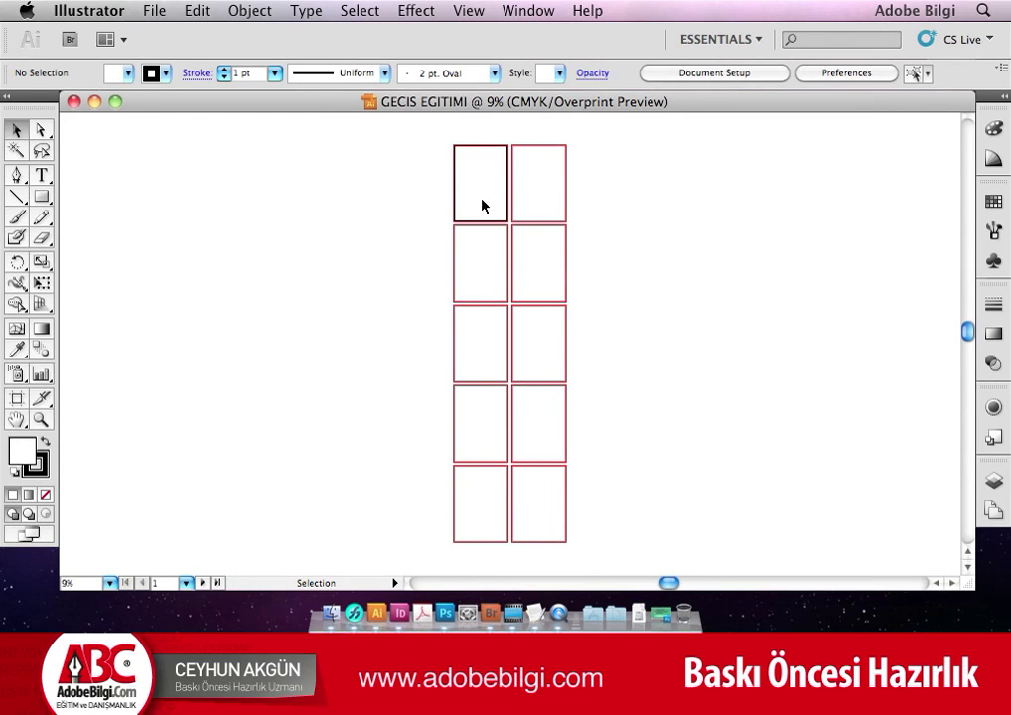
- With the Artboard tool, stretch Artboard 1 wider to the left, then delete it
key("z")
left_click_drag(447, 138, 590, 246)
key("v")
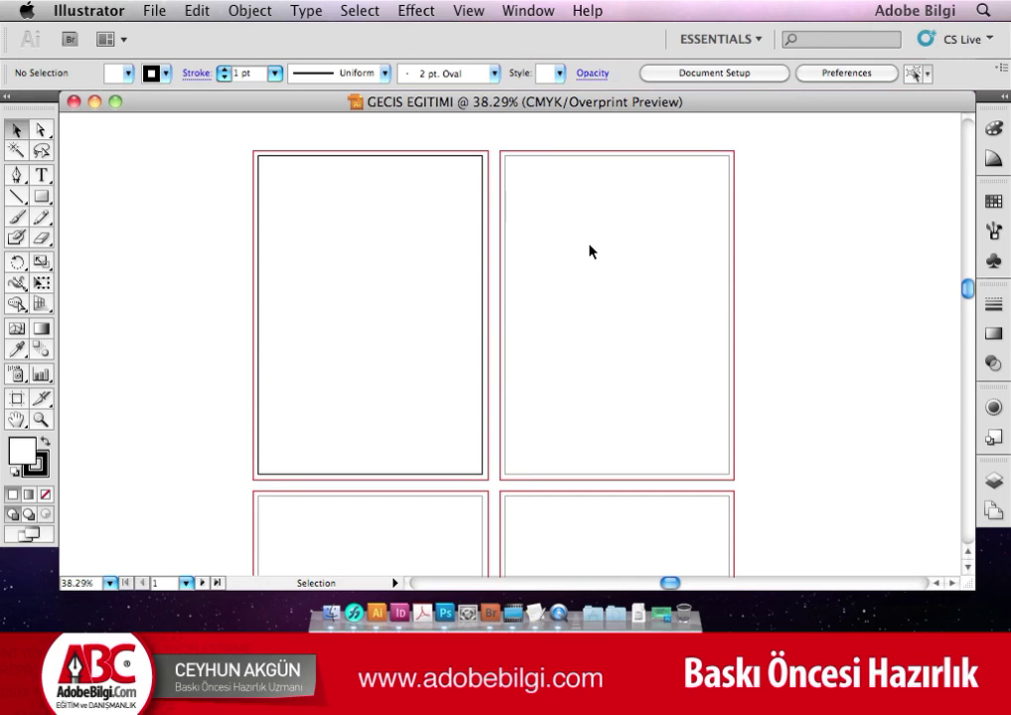
left_click(14, 400)
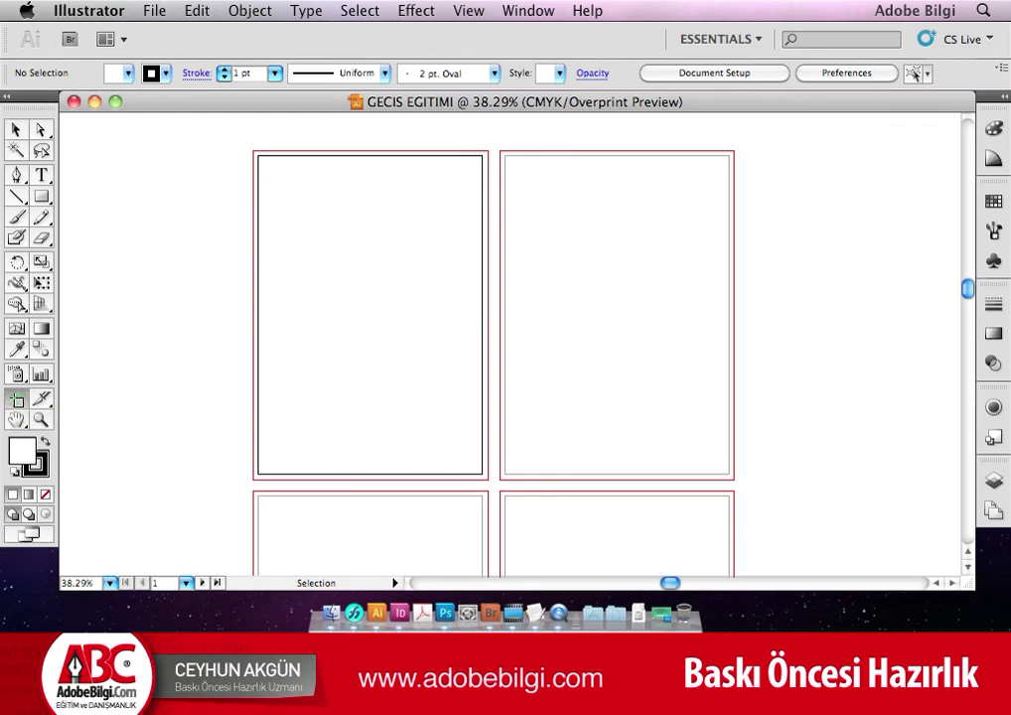
left_click_drag(256, 156, 85, 167)
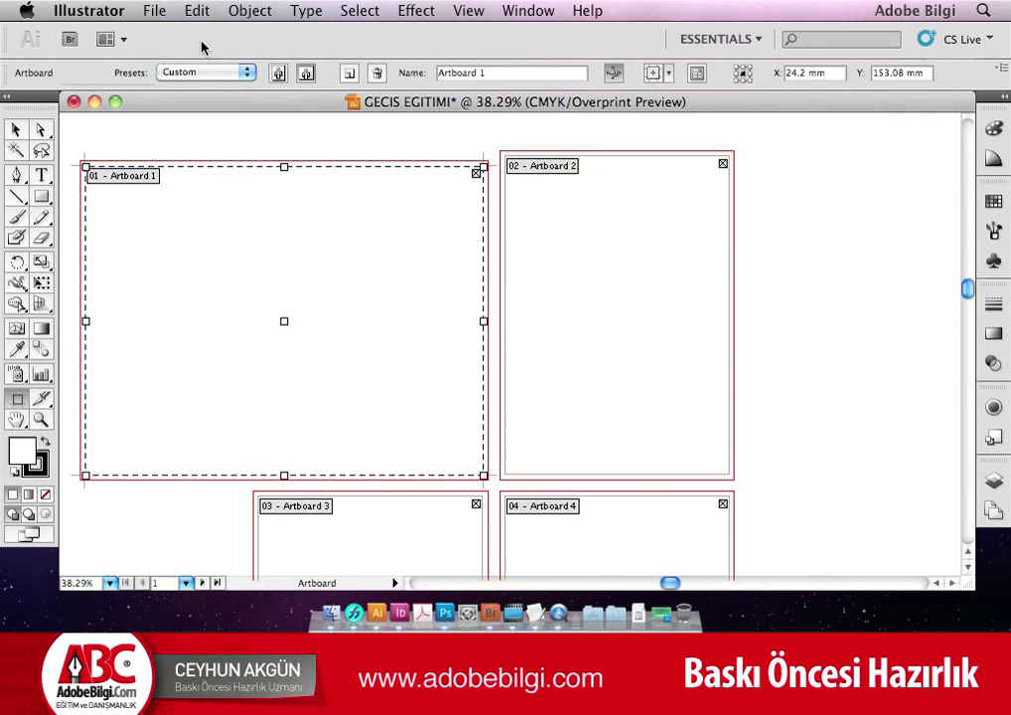
key("Delete")
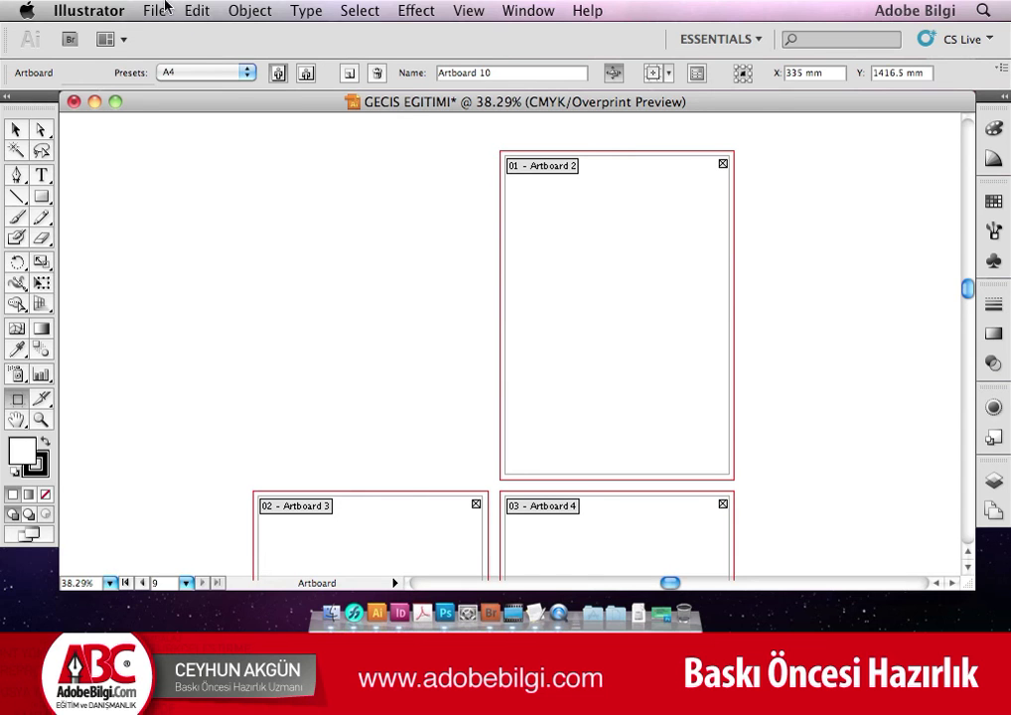
left_click(155, 10)
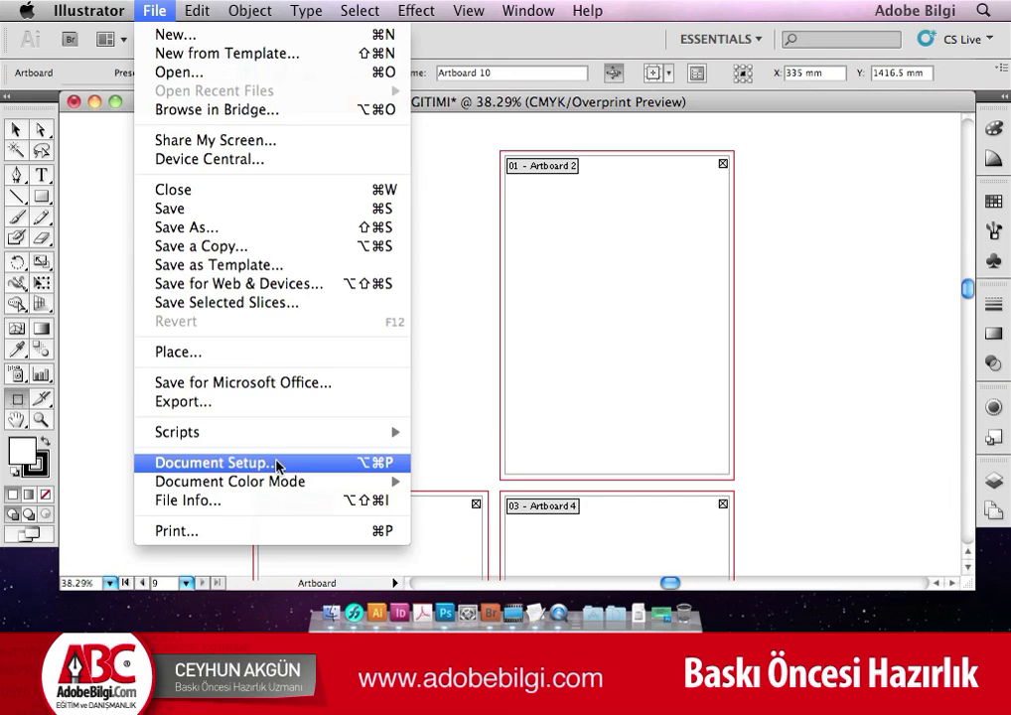
left_click(236, 463)
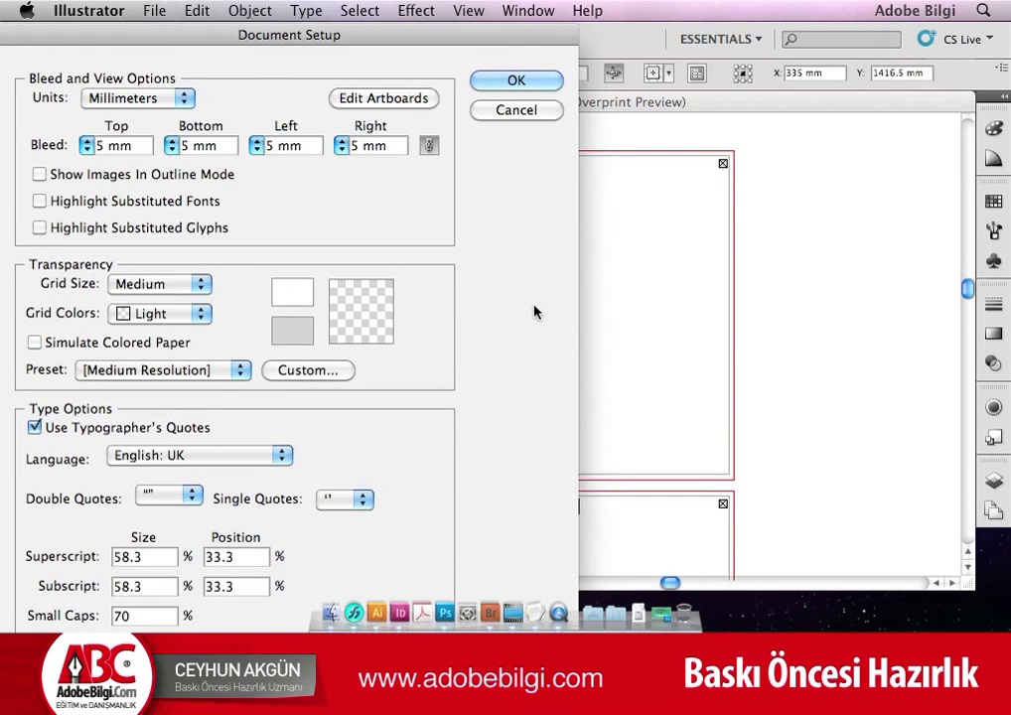
left_click(521, 110)
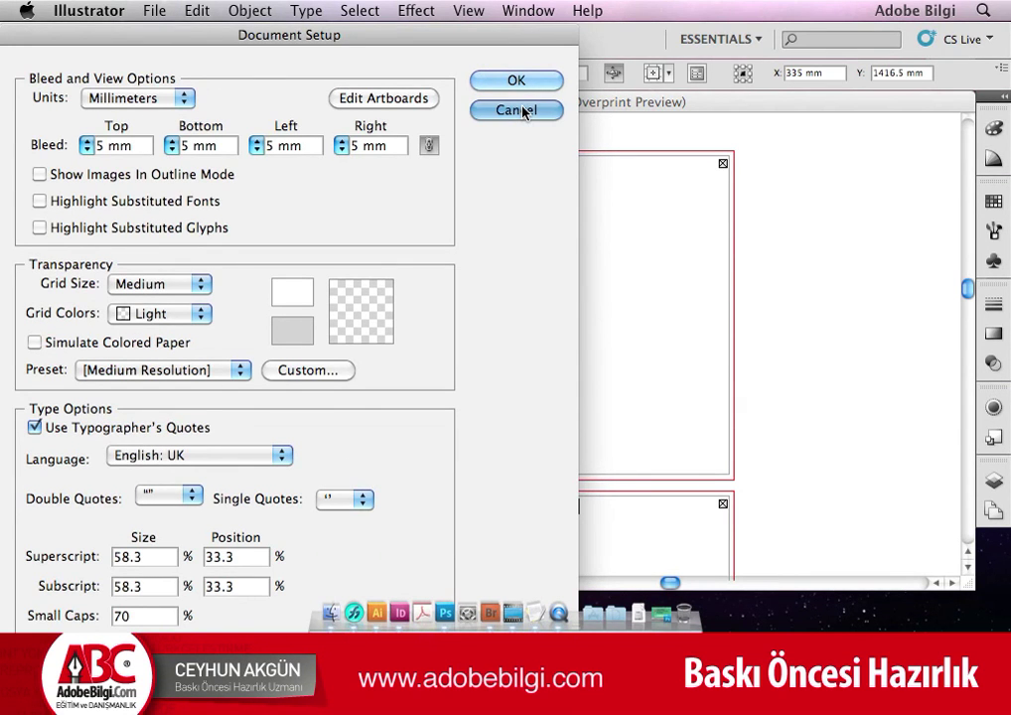